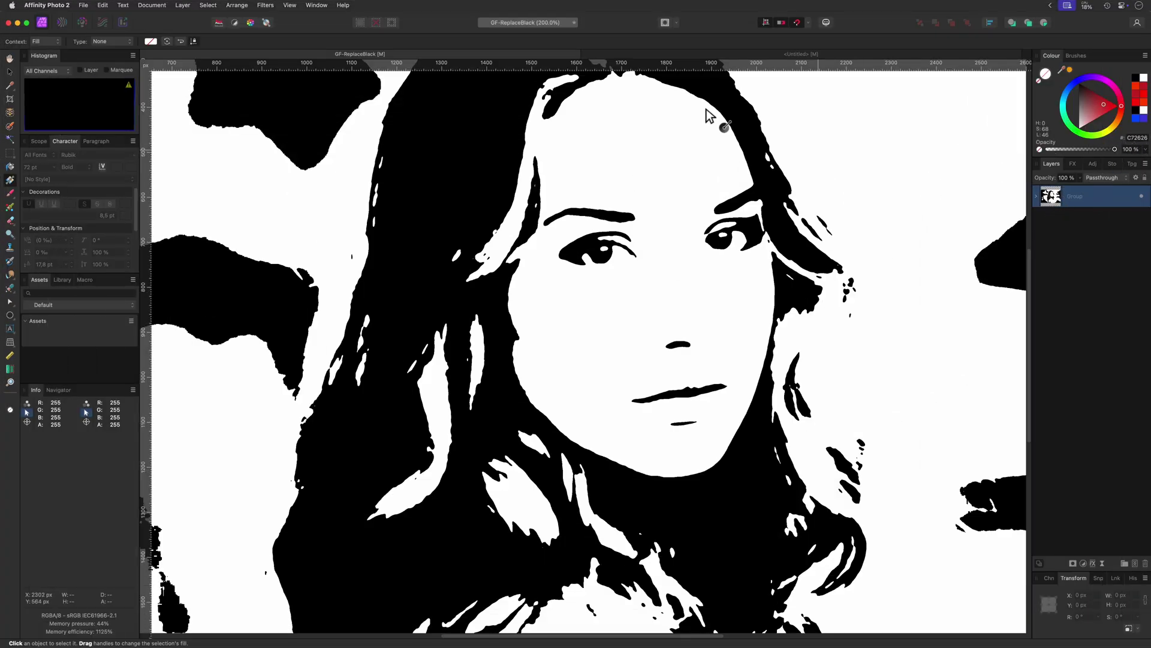
- Add a new fill layer over the portrait with the Add blend mode, turning black areas red
{"action": "left_click", "coordinate": [184, 6]}
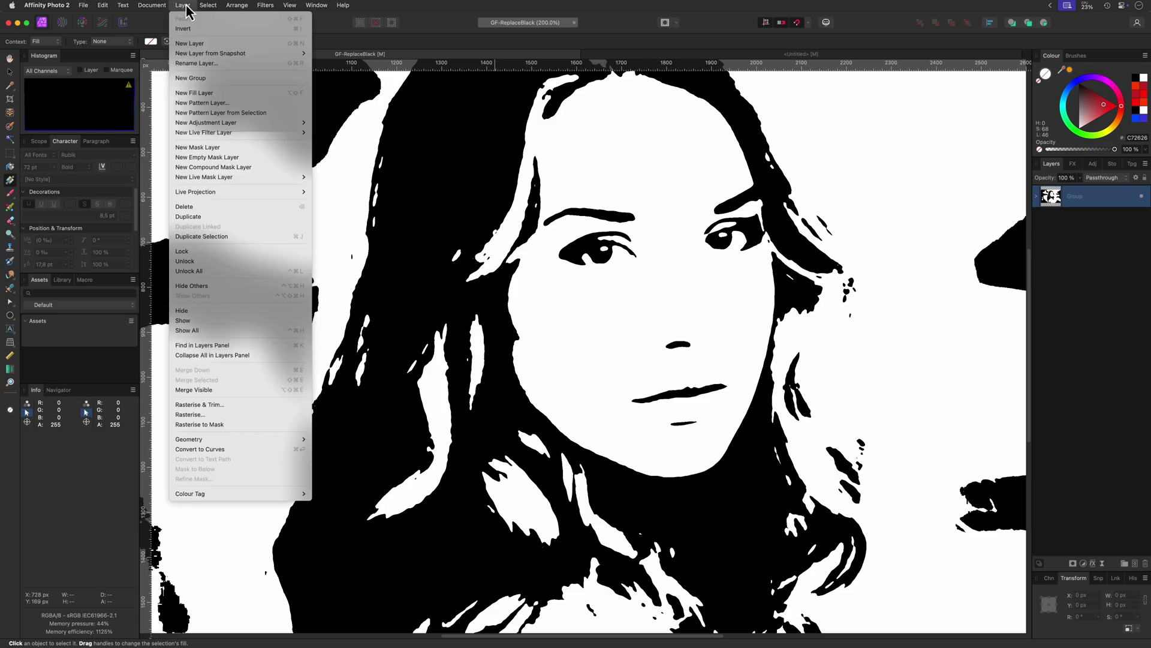
{"action": "left_click", "coordinate": [193, 93]}
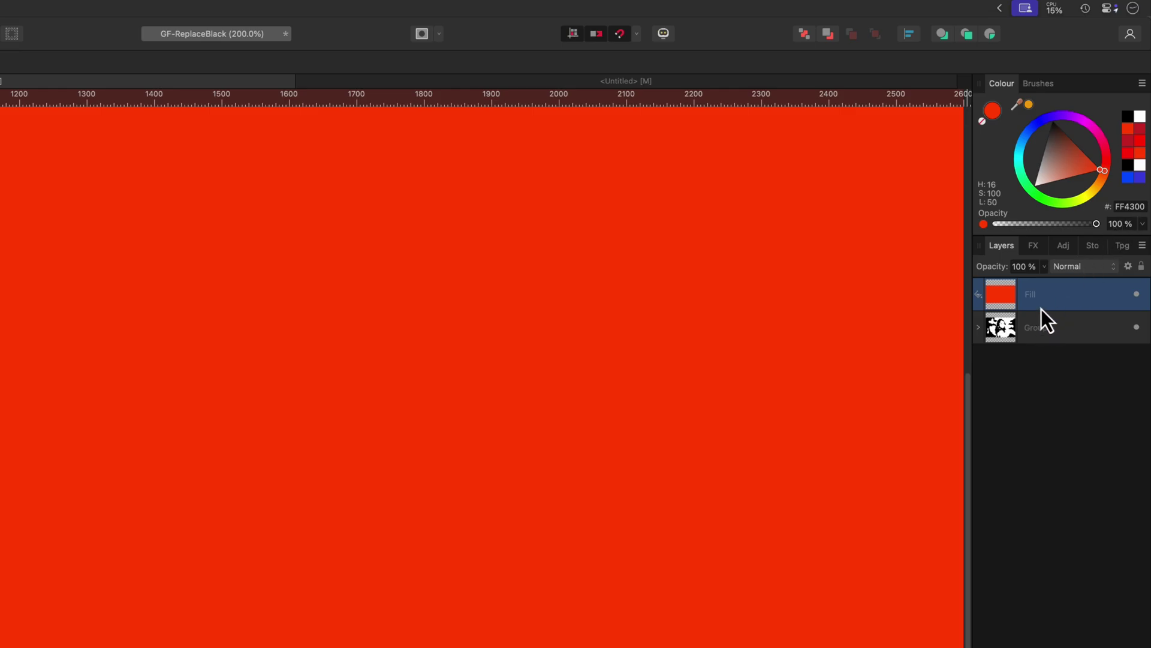
{"action": "left_click", "coordinate": [1076, 269]}
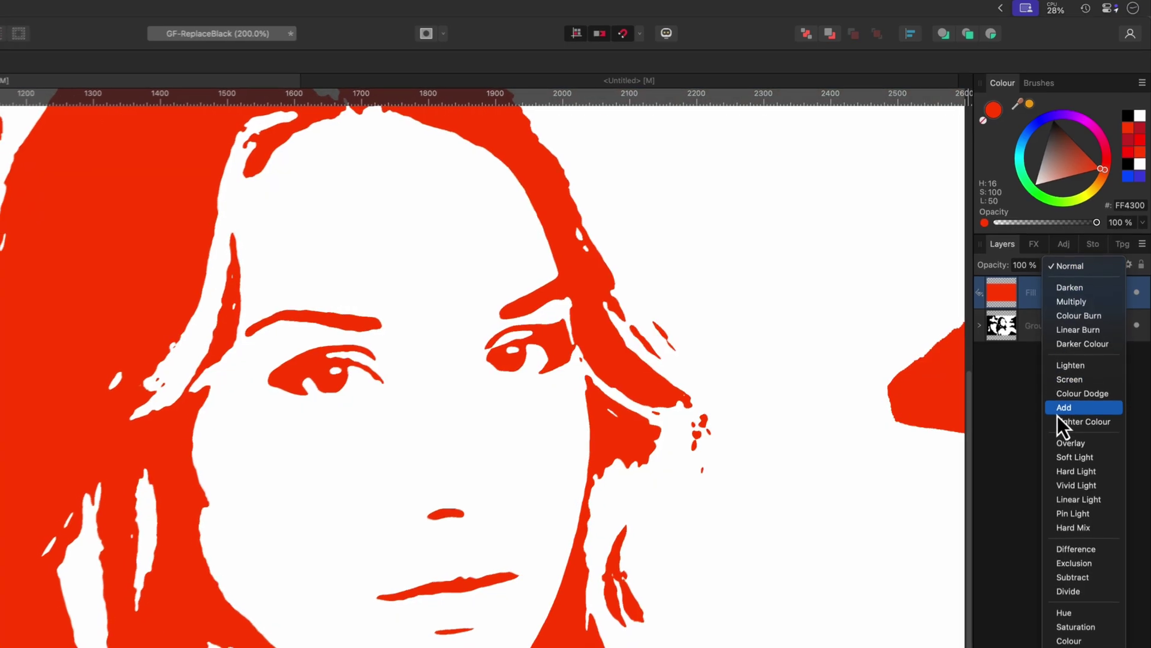
{"action": "left_click", "coordinate": [1060, 411]}
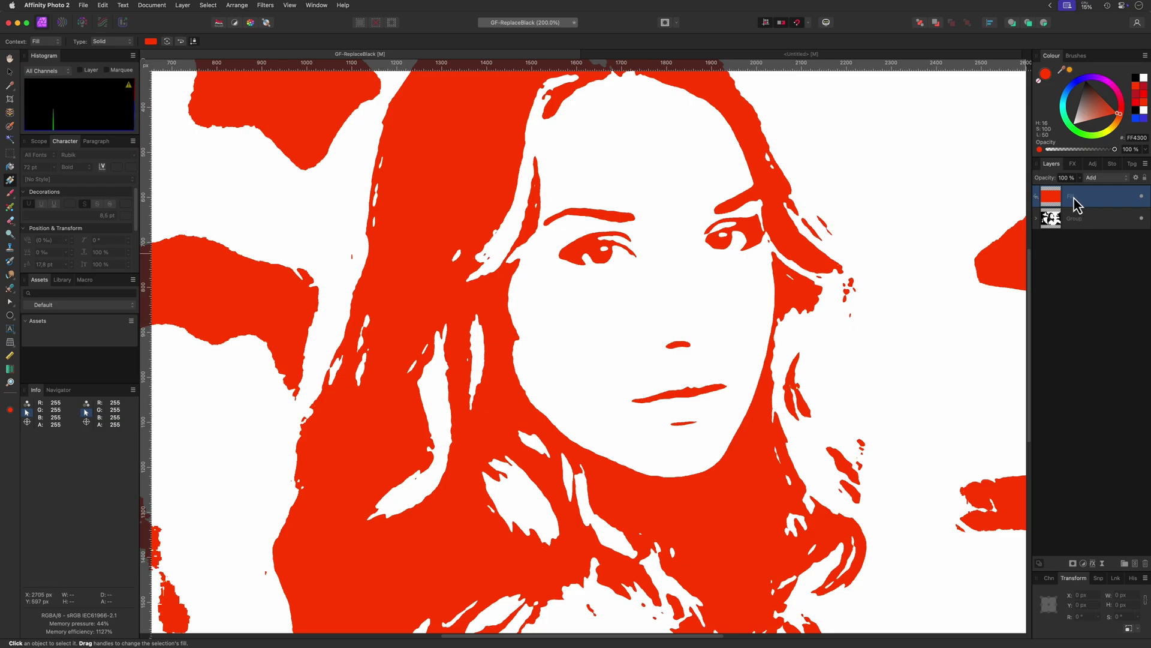
- Rename the fill layer '1. Fill Add' and hide it
{"action": "double_click", "coordinate": [1081, 197]}
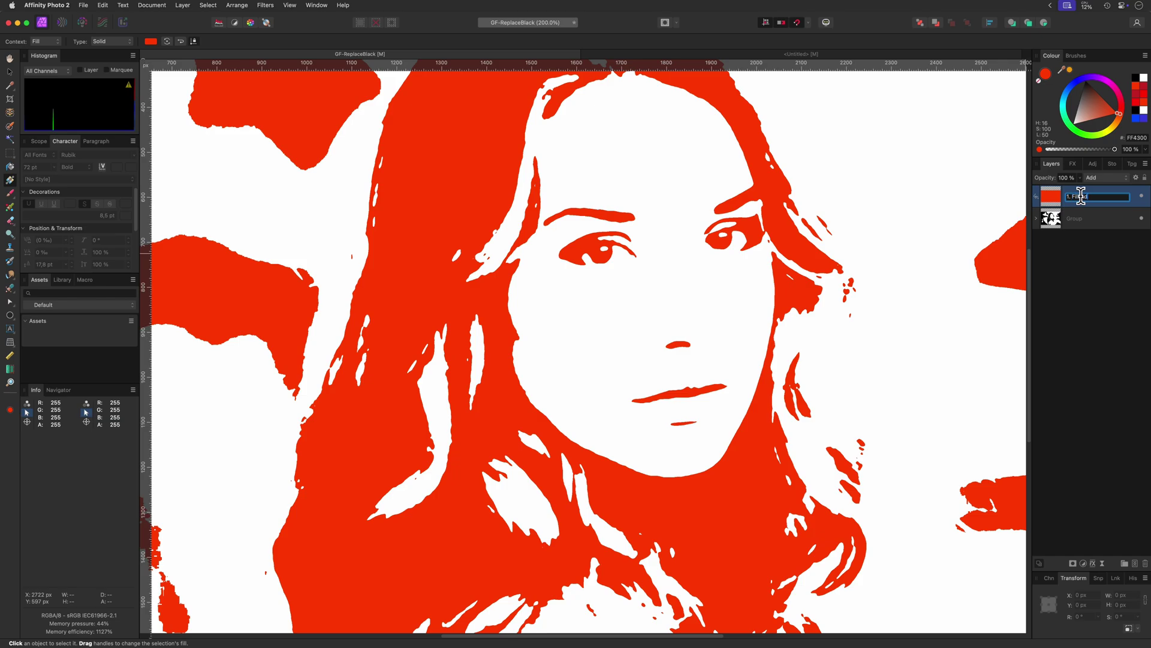
{"action": "key", "text": "Return"}
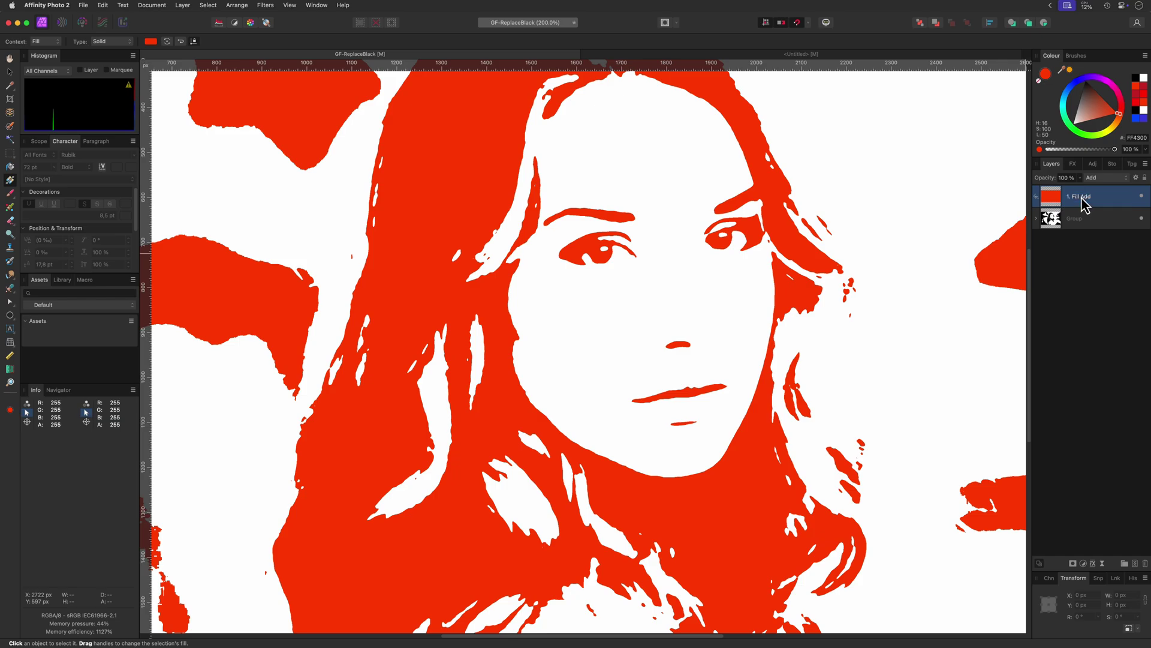
{"action": "left_click", "coordinate": [1142, 198]}
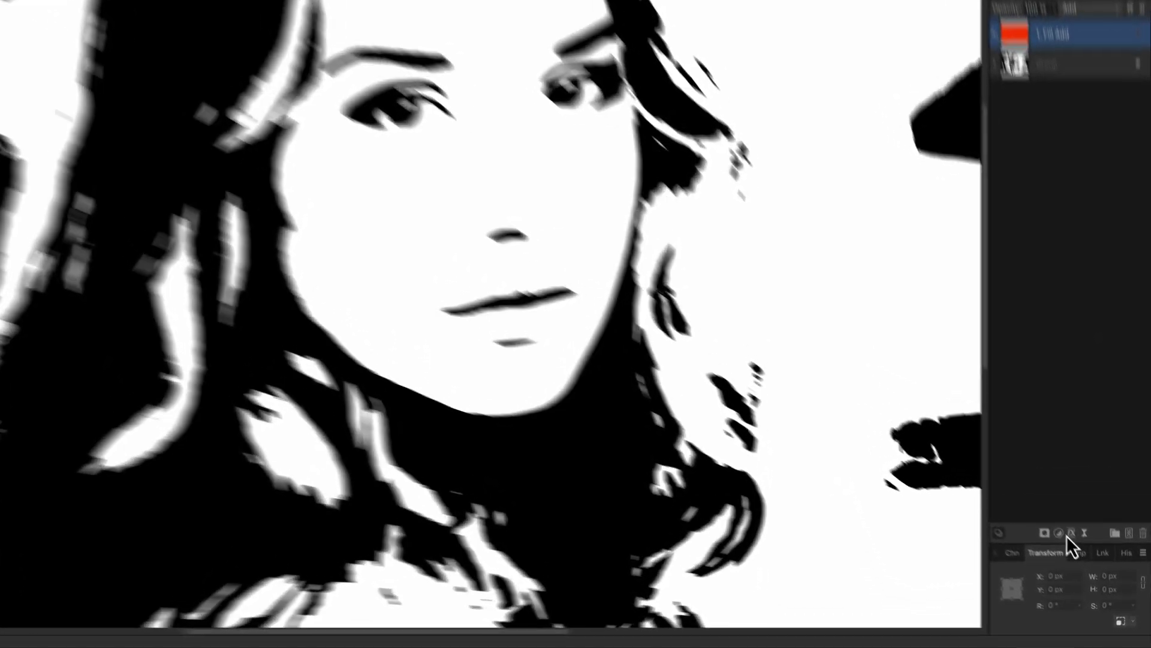
- Add a Gradient Map adjustment, delete its middle stop and make the right stop white
{"action": "left_click", "coordinate": [1083, 563]}
{"action": "scroll", "coordinate": [1052, 520], "scroll_direction": "down", "scroll_amount": 3}
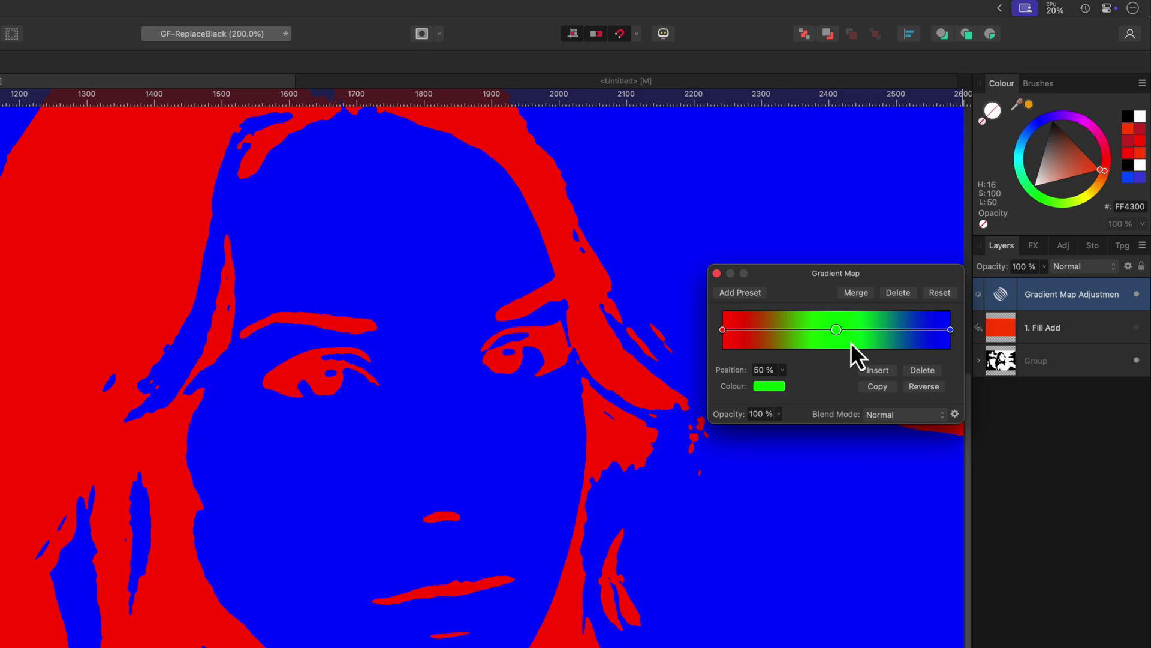
{"action": "left_click", "coordinate": [923, 370]}
{"action": "left_click", "coordinate": [950, 330]}
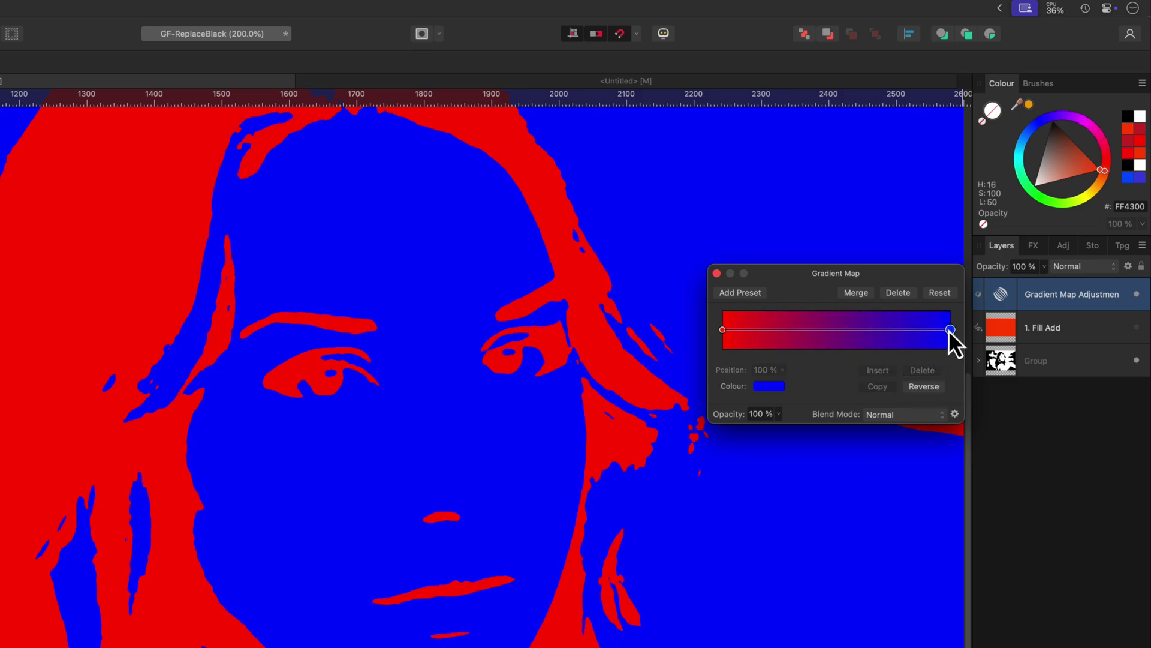
{"action": "left_click", "coordinate": [774, 386]}
{"action": "left_click_drag", "start_coordinate": [835, 489], "coordinate": [869, 496]}
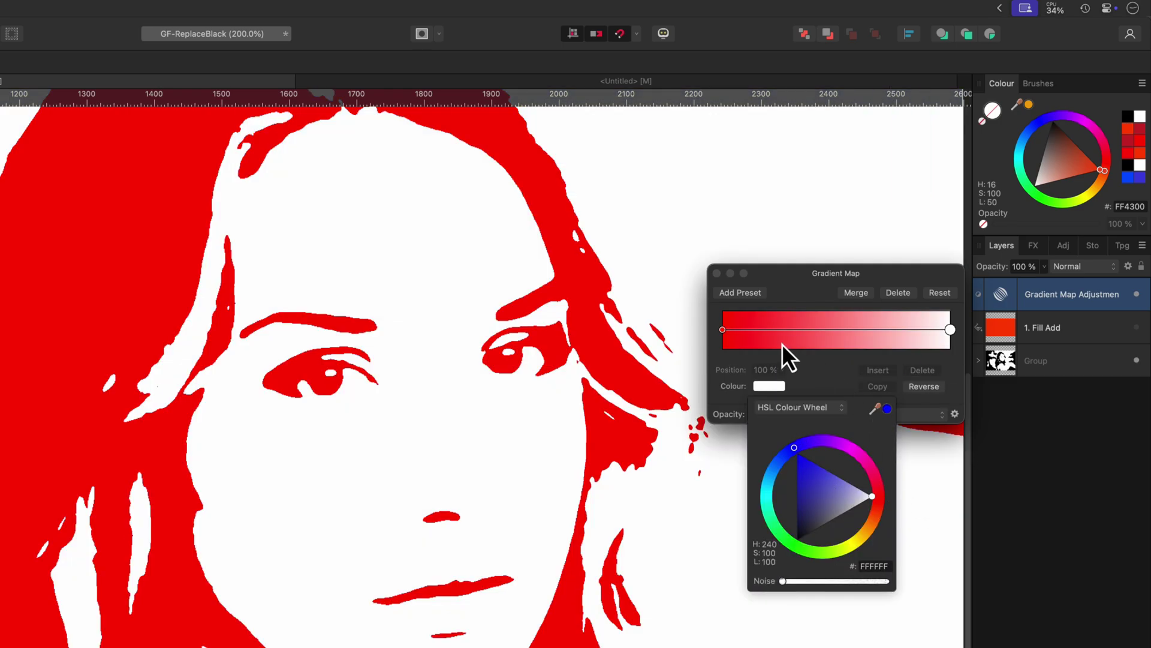
- Set the left gradient stop to FF4300 and close the gradient map settings
{"action": "left_click", "coordinate": [722, 330]}
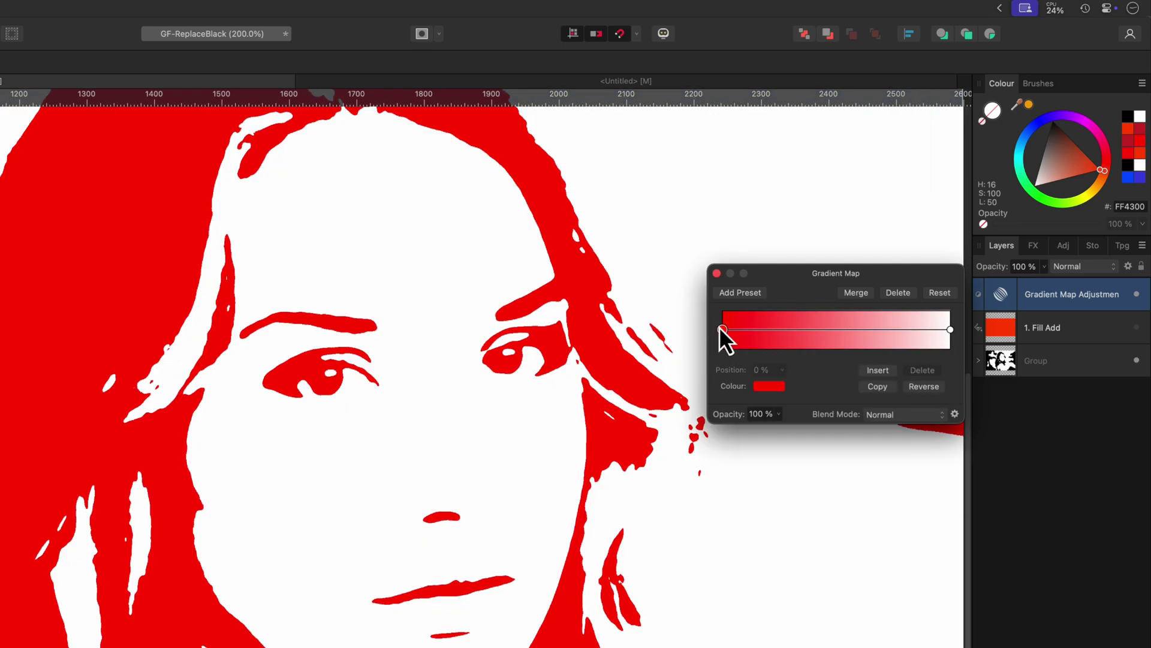
{"action": "left_click", "coordinate": [769, 387]}
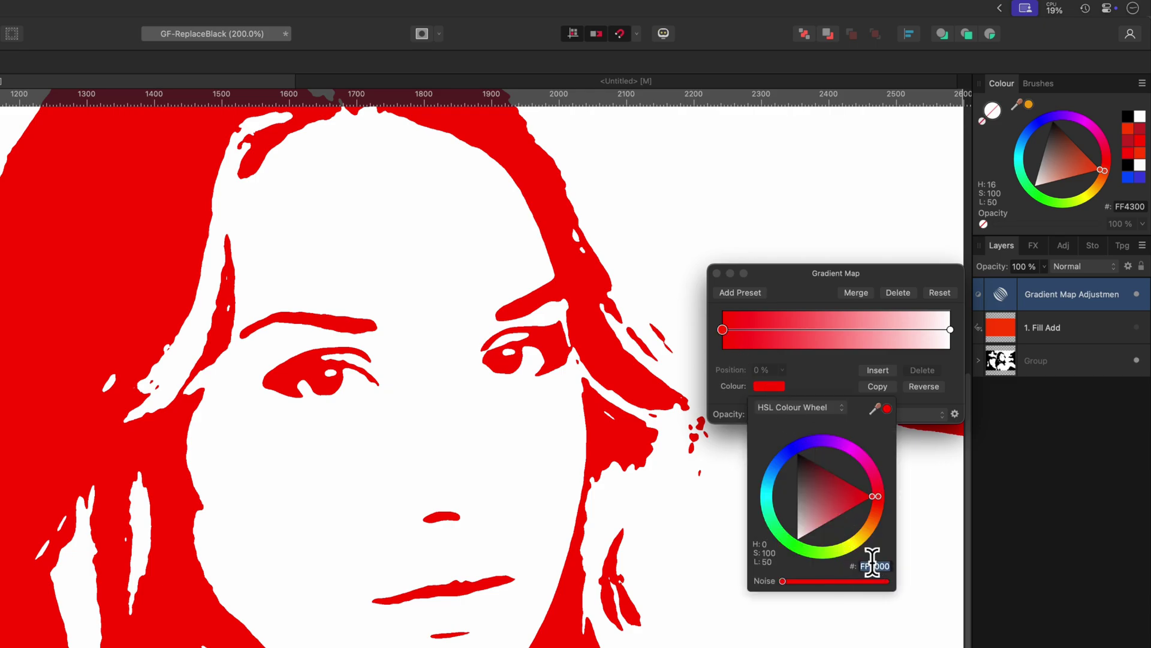
{"action": "type", "text": "FF4300"}
{"action": "key", "text": "Return"}
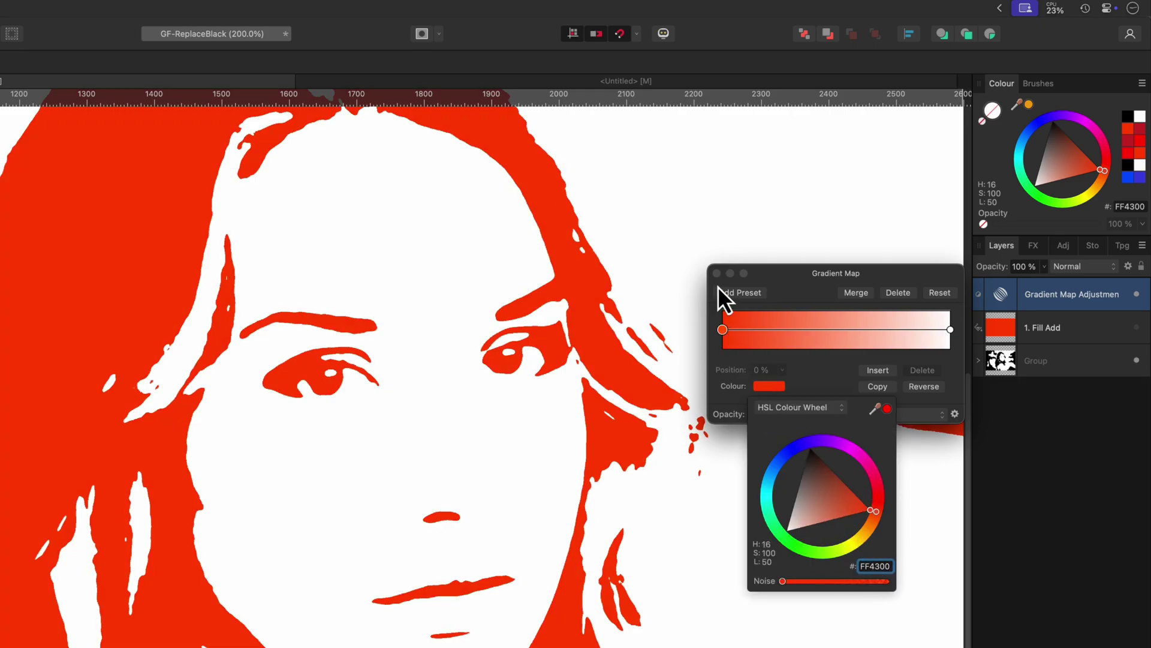
{"action": "left_click", "coordinate": [717, 273]}
{"action": "left_click", "coordinate": [716, 273]}
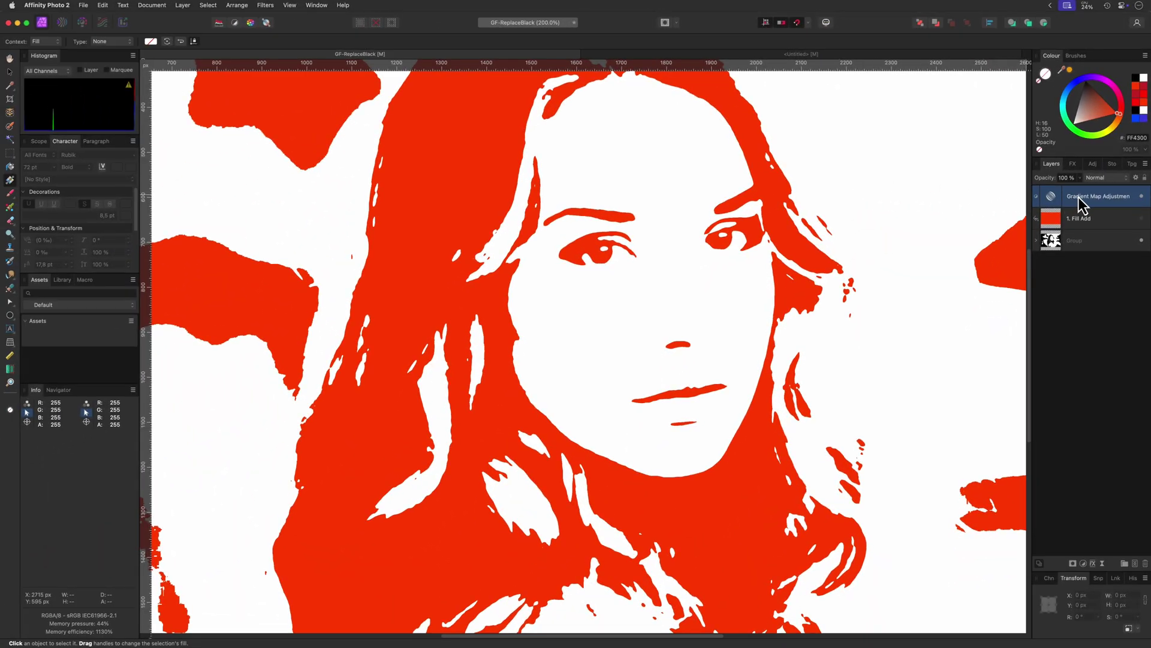
- Rename the gradient map layer '2. Gradient map'
{"action": "double_click", "coordinate": [1078, 197]}
{"action": "type", "text": "2"}
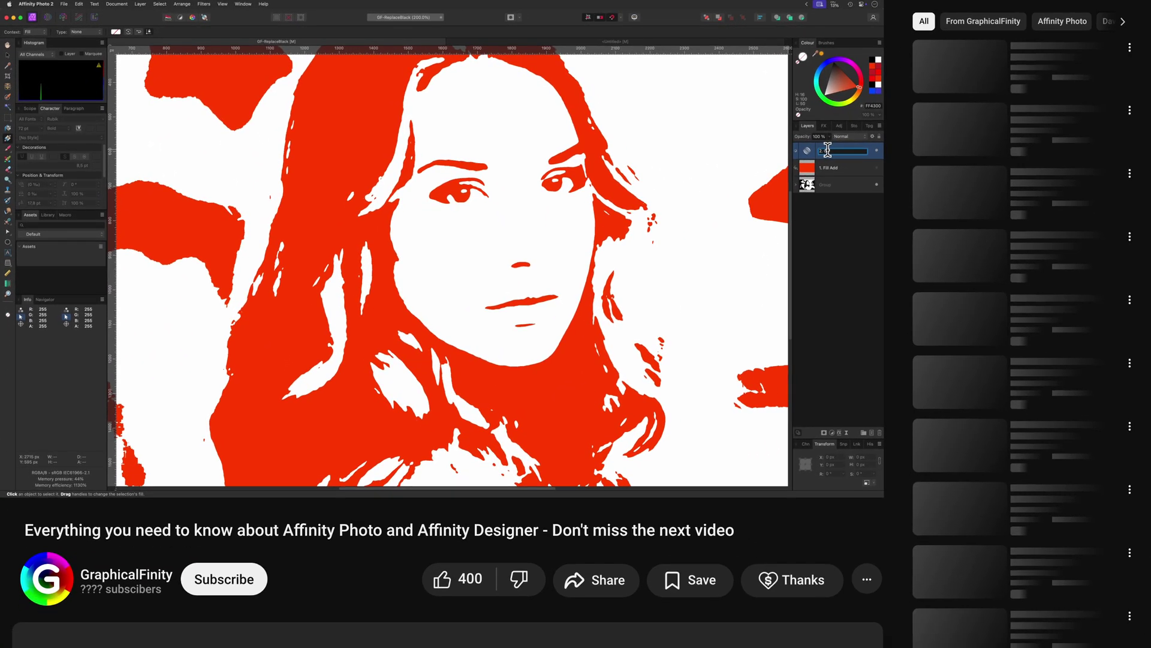
{"action": "type", "text": ". Gradient map"}
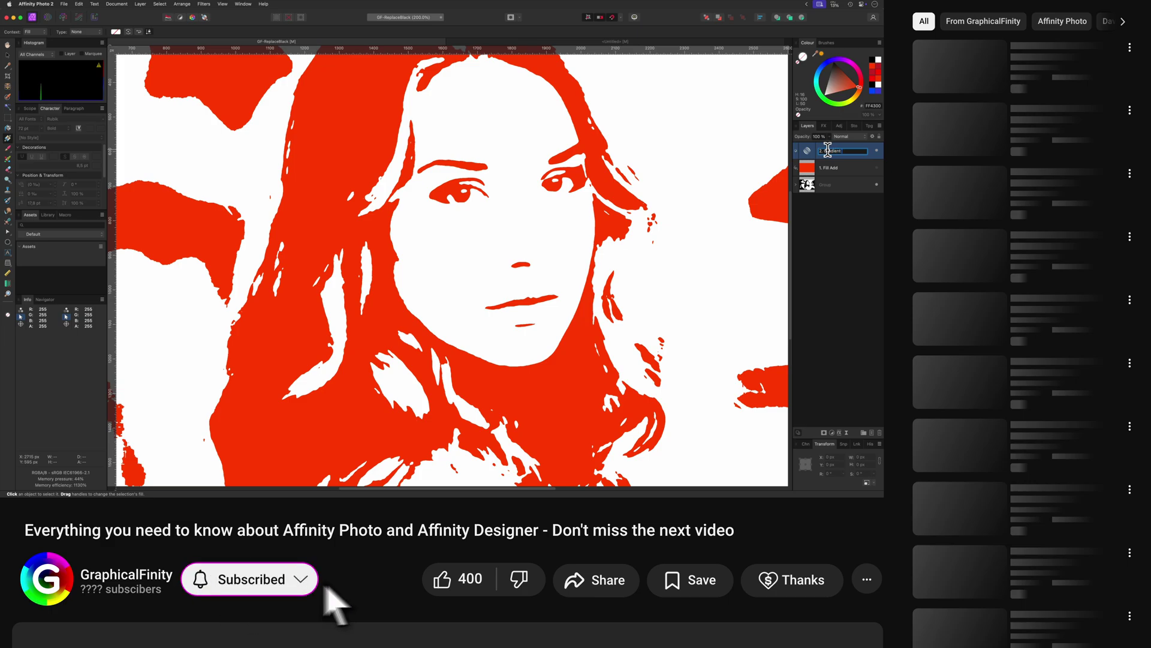
{"action": "key", "text": "Return"}
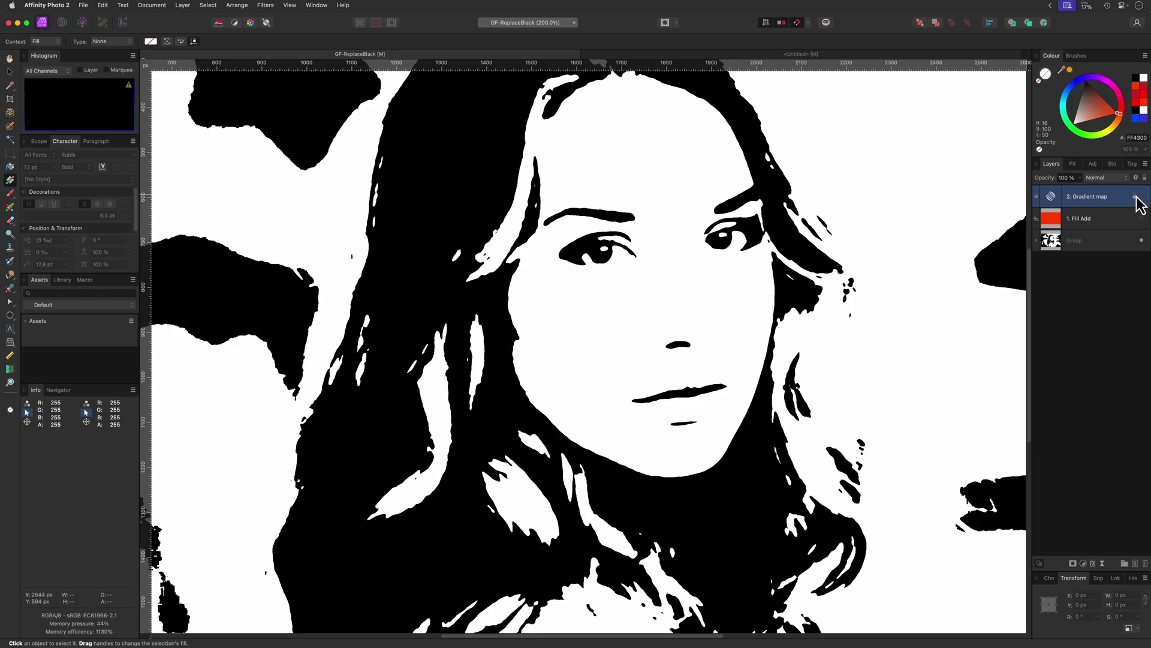
- Add a Recolour adjustment with lightness 50%, hue shifted to orange-red and saturation 90%
{"action": "left_click", "coordinate": [1083, 566]}
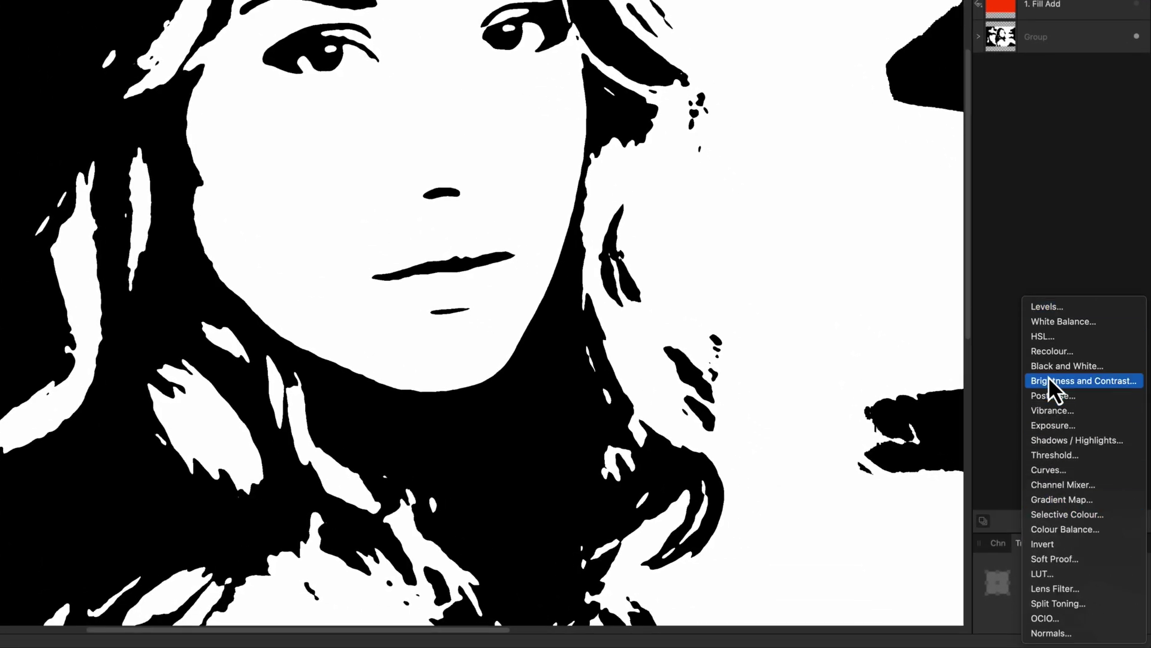
{"action": "left_click", "coordinate": [1050, 351]}
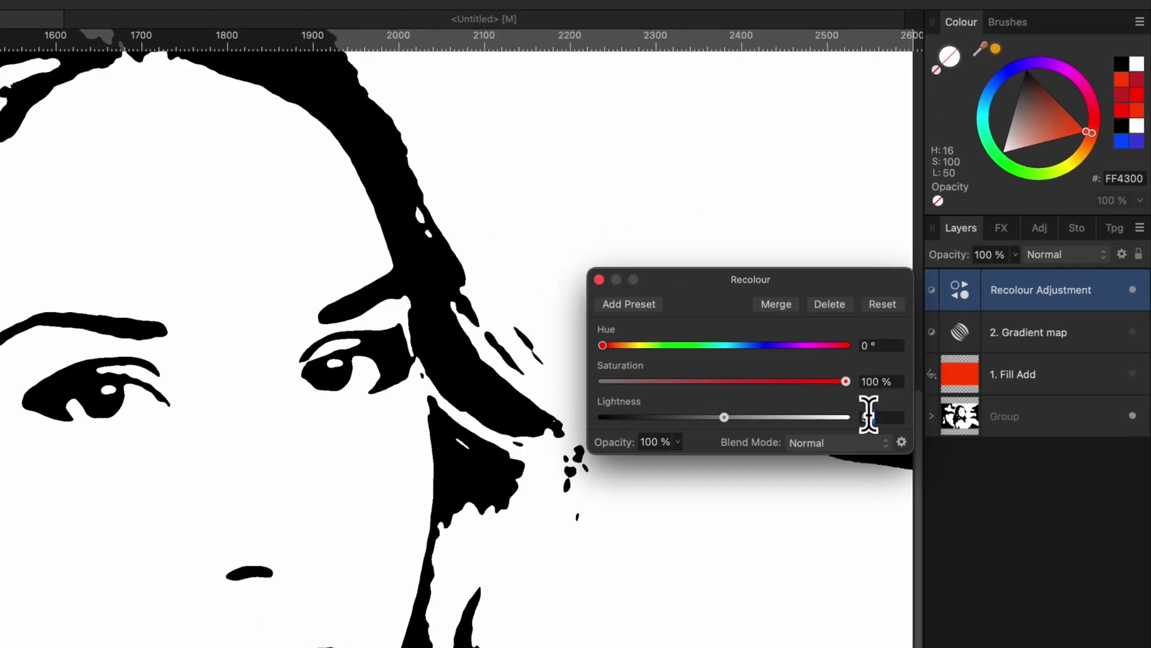
{"action": "key", "text": "Tab"}
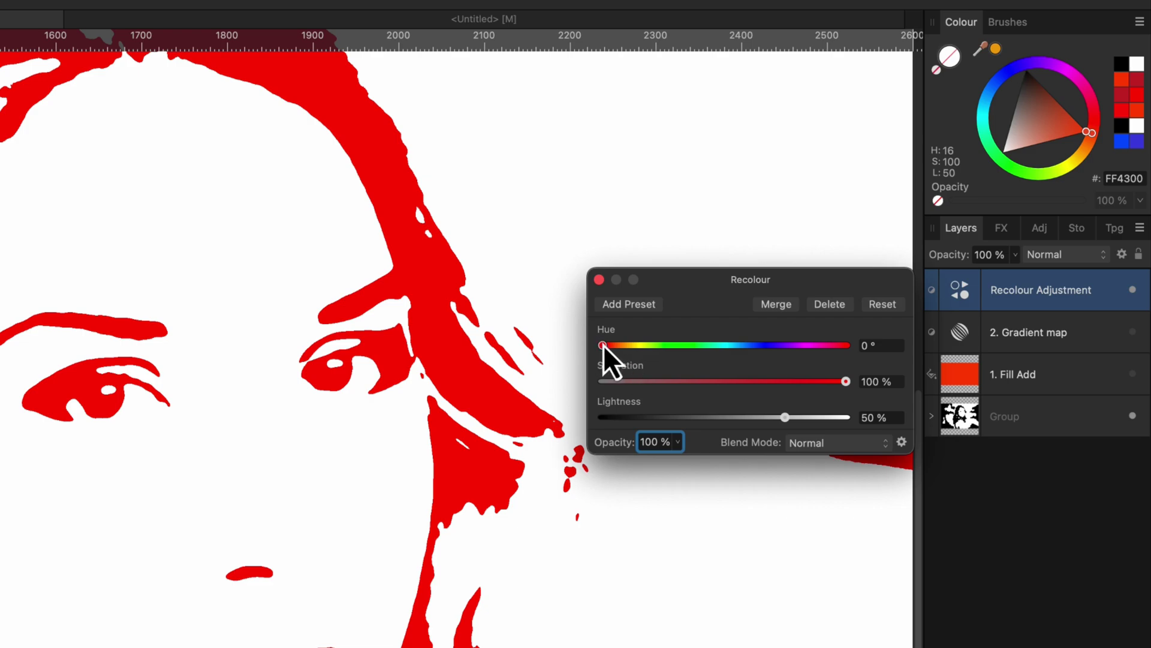
{"action": "left_click_drag", "start_coordinate": [604, 344], "coordinate": [610, 346]}
{"action": "mouse_move", "coordinate": [850, 384]}
{"action": "left_mouse_down"}
{"action": "mouse_move", "coordinate": [681, 397]}
{"action": "mouse_move", "coordinate": [835, 385]}
{"action": "left_mouse_up"}
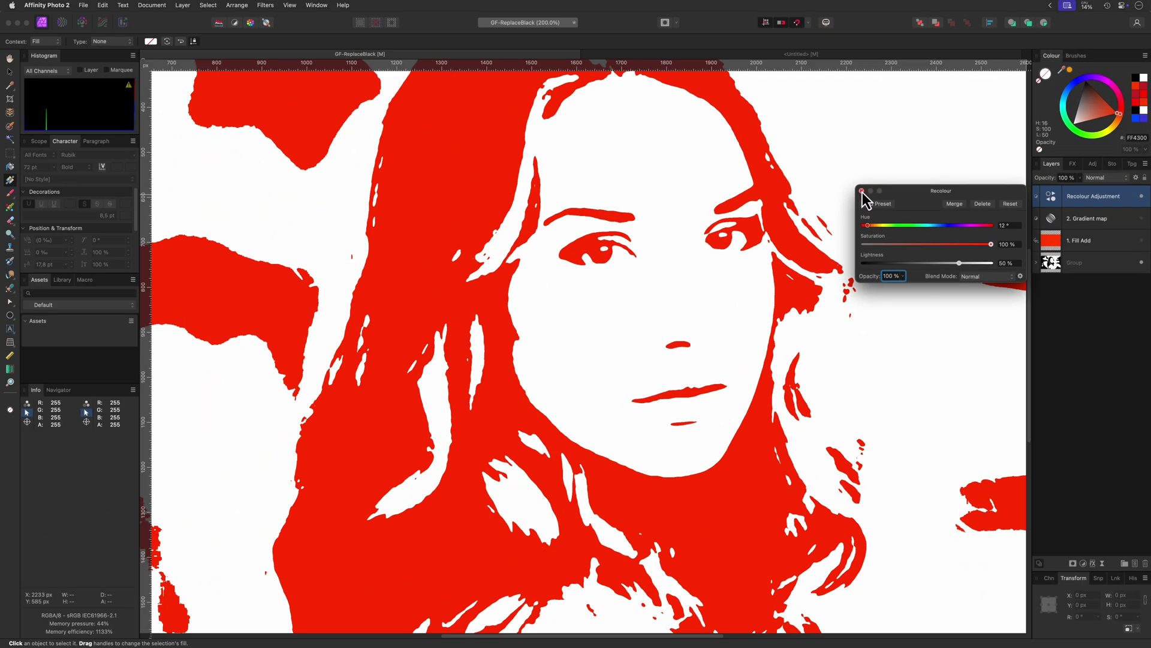
{"action": "left_click", "coordinate": [862, 191]}
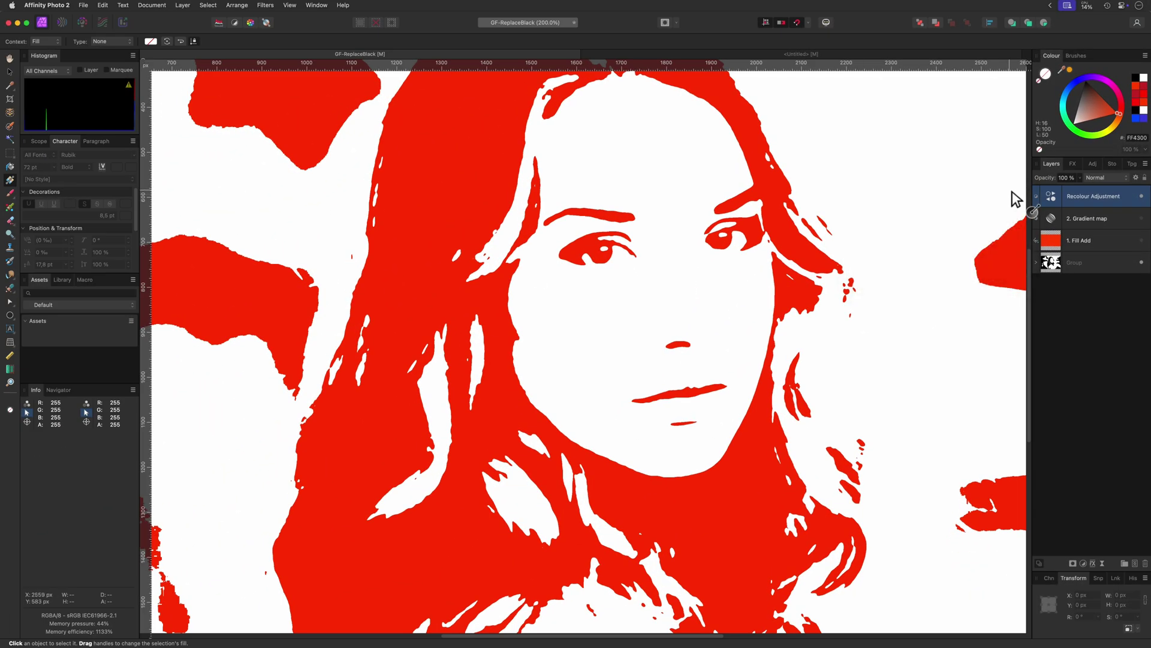
- Rename the Recolour layer '3. Recolour 50L'
{"action": "double_click", "coordinate": [1083, 197]}
{"action": "type", "text": "3. R"}
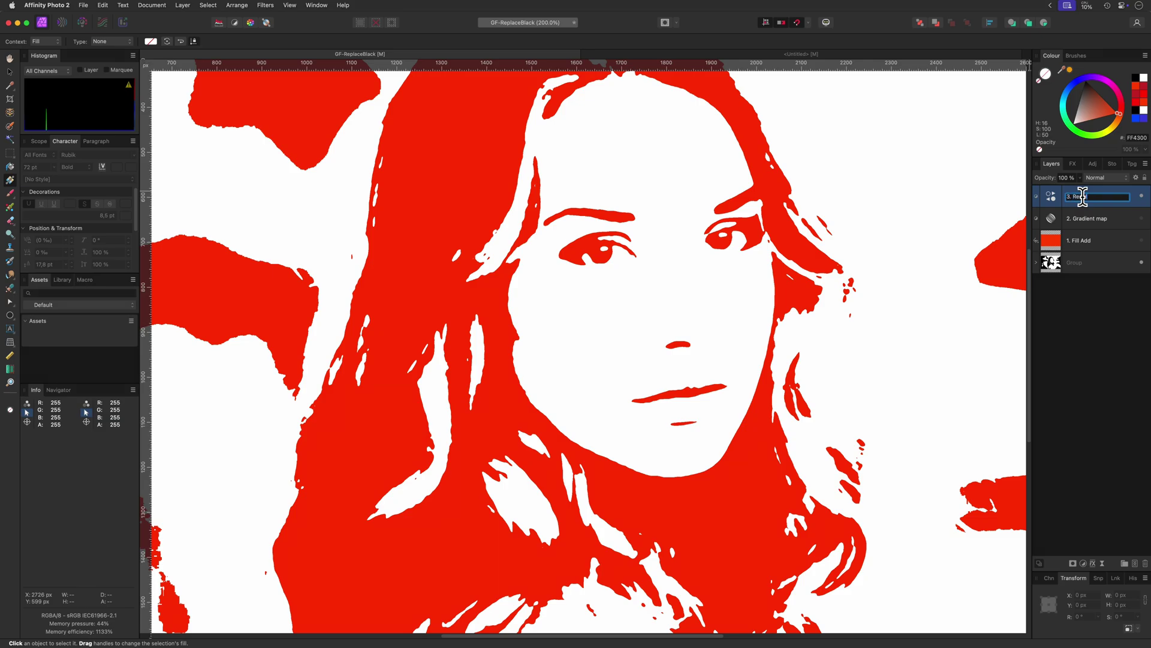
{"action": "type", "text": "ecolour 50L"}
{"action": "key", "text": "Return"}
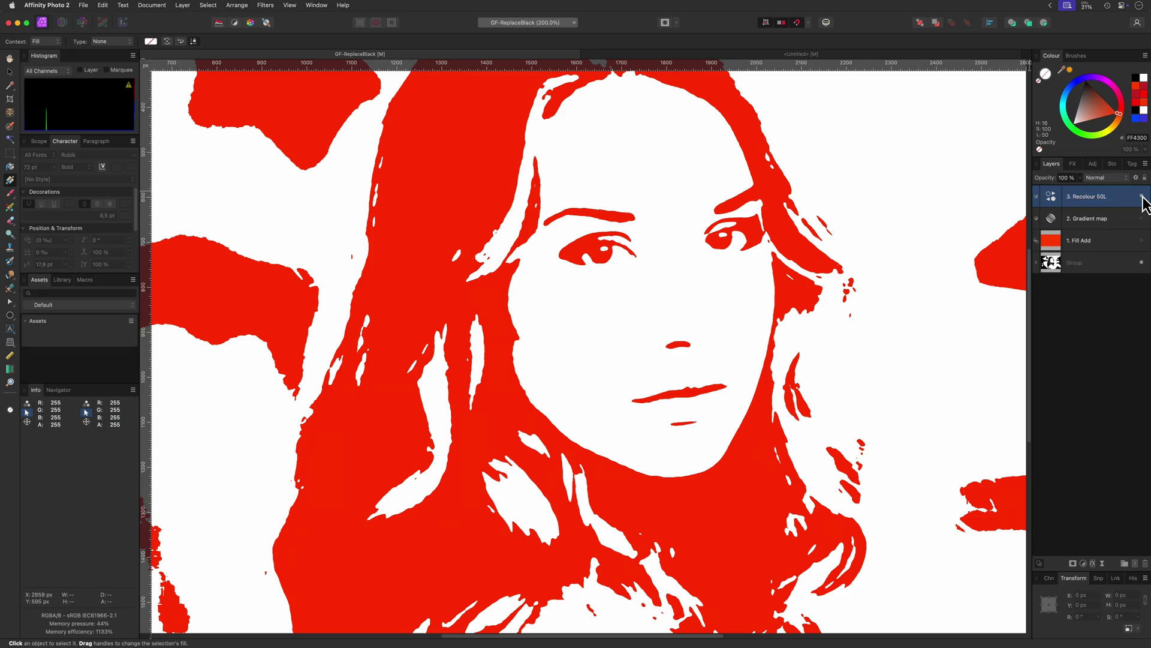
- Hide the Recolour layer and add another fill layer on top
{"action": "left_click", "coordinate": [1141, 196]}
{"action": "left_click", "coordinate": [183, 5]}
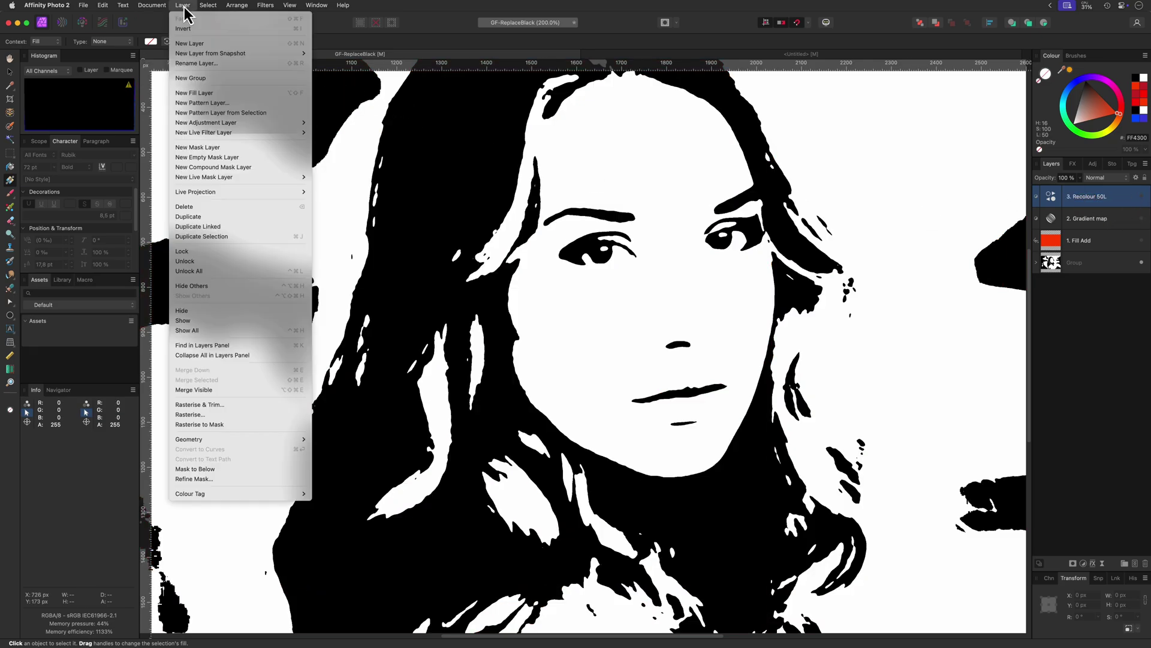
{"action": "left_click", "coordinate": [204, 93]}
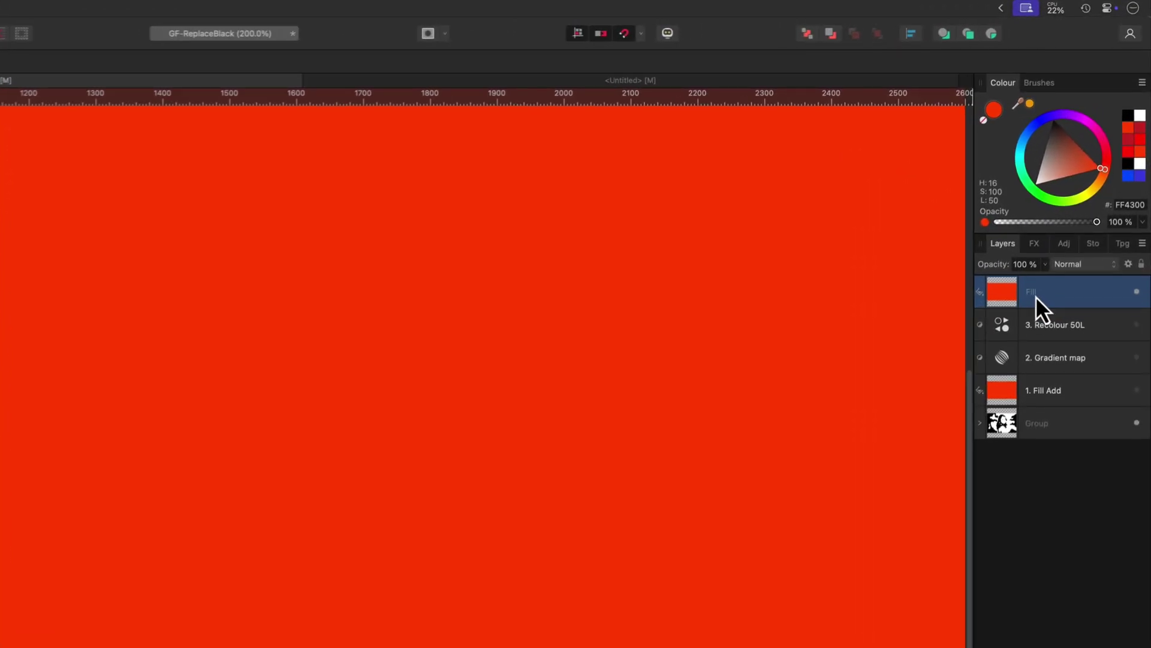
- Limit the red fill to dark areas via blend ranges and rename it '4. Fill Blend Range'
{"action": "left_click", "coordinate": [1128, 266]}
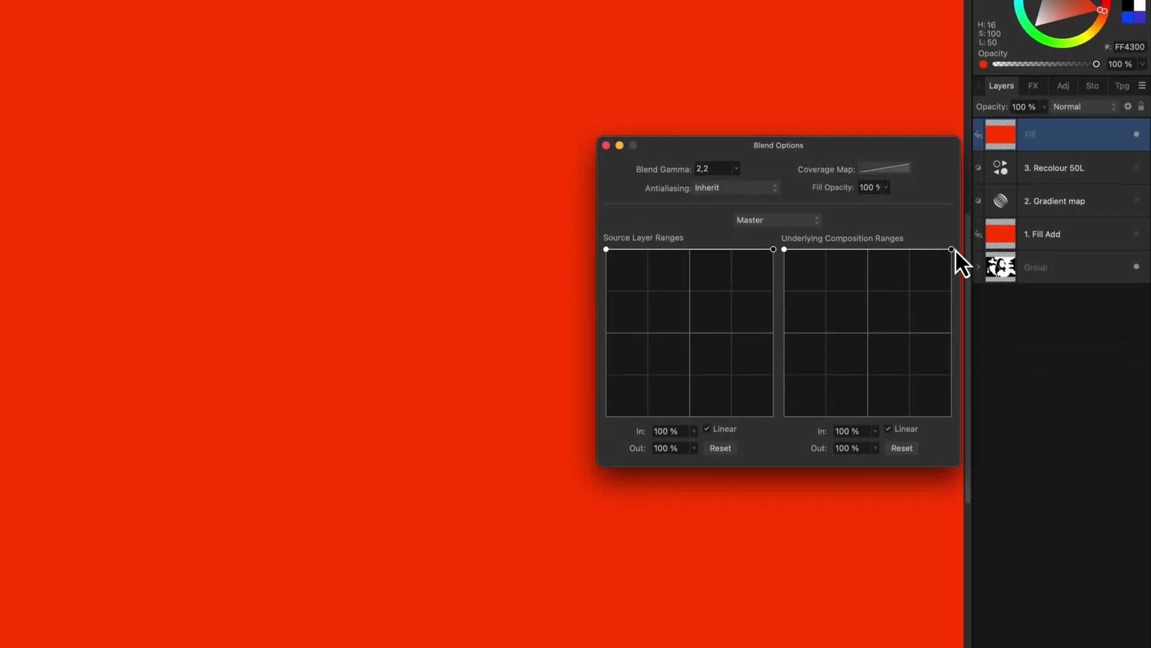
{"action": "left_click_drag", "start_coordinate": [953, 249], "coordinate": [966, 452]}
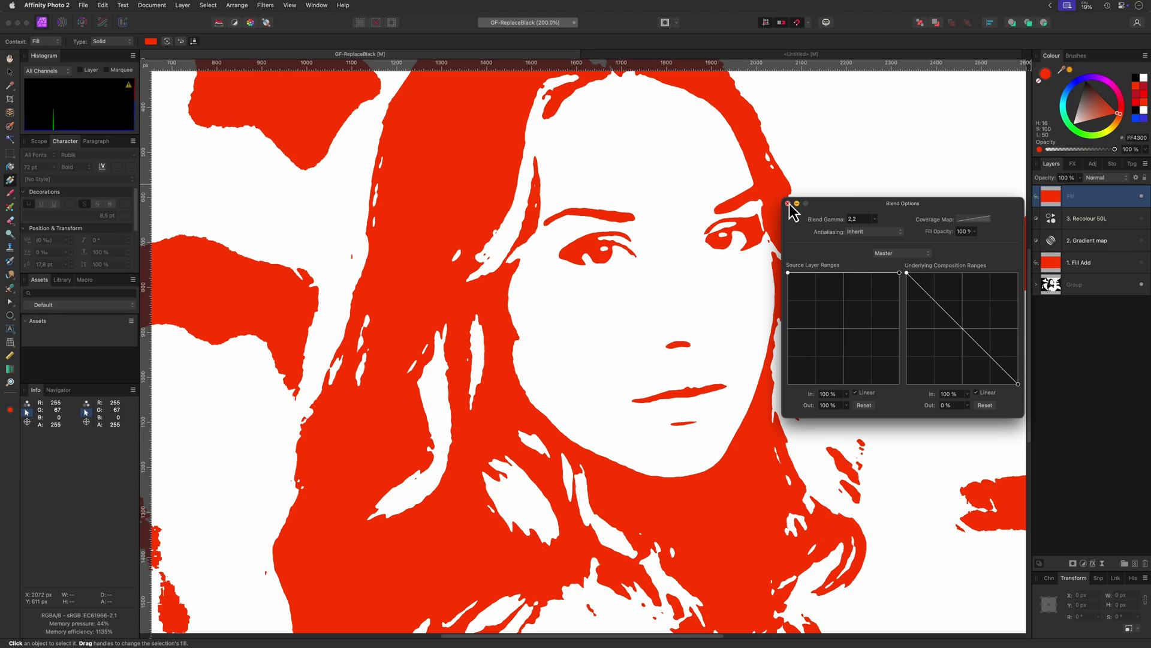
{"action": "left_click", "coordinate": [788, 204]}
{"action": "double_click", "coordinate": [1087, 196]}
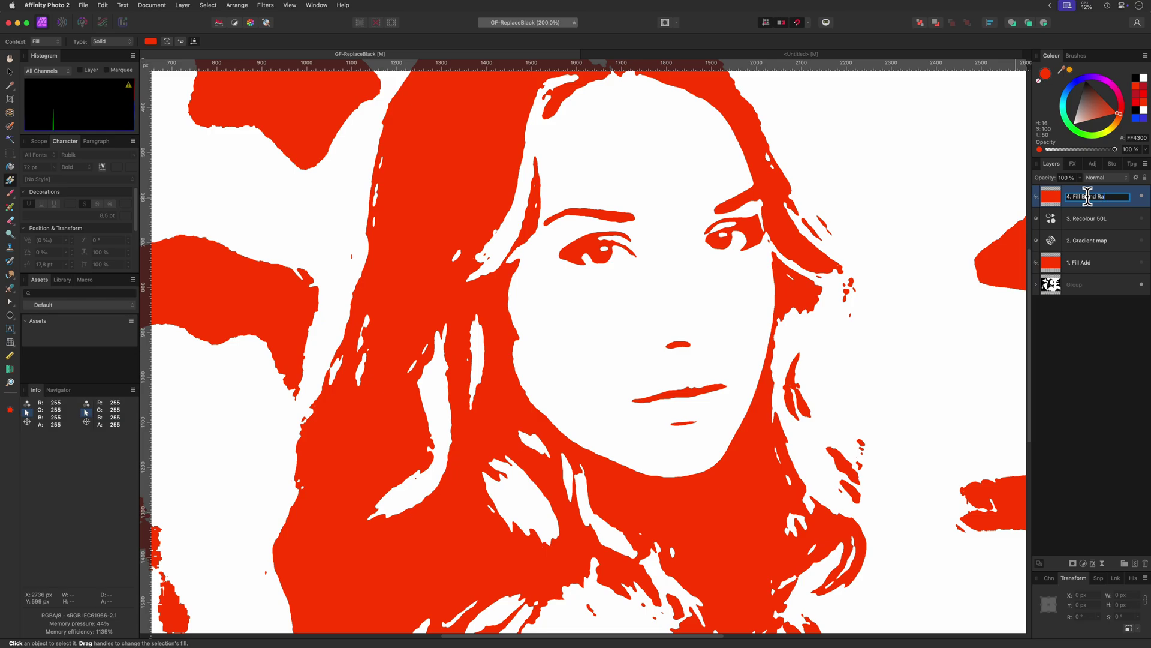
{"action": "key", "text": "Return"}
- Hide the previous fill, add a new fill layer and nest a duplicate of the portrait group inside it
{"action": "left_click", "coordinate": [1142, 196]}
{"action": "left_click", "coordinate": [183, 5]}
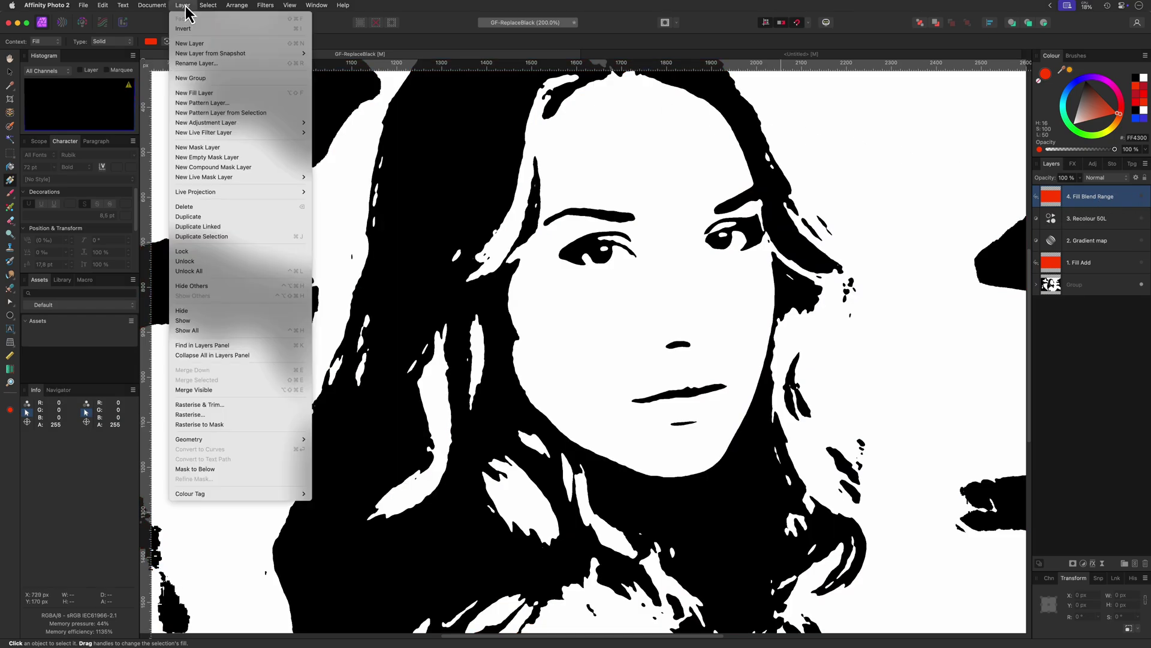
{"action": "left_click", "coordinate": [198, 93]}
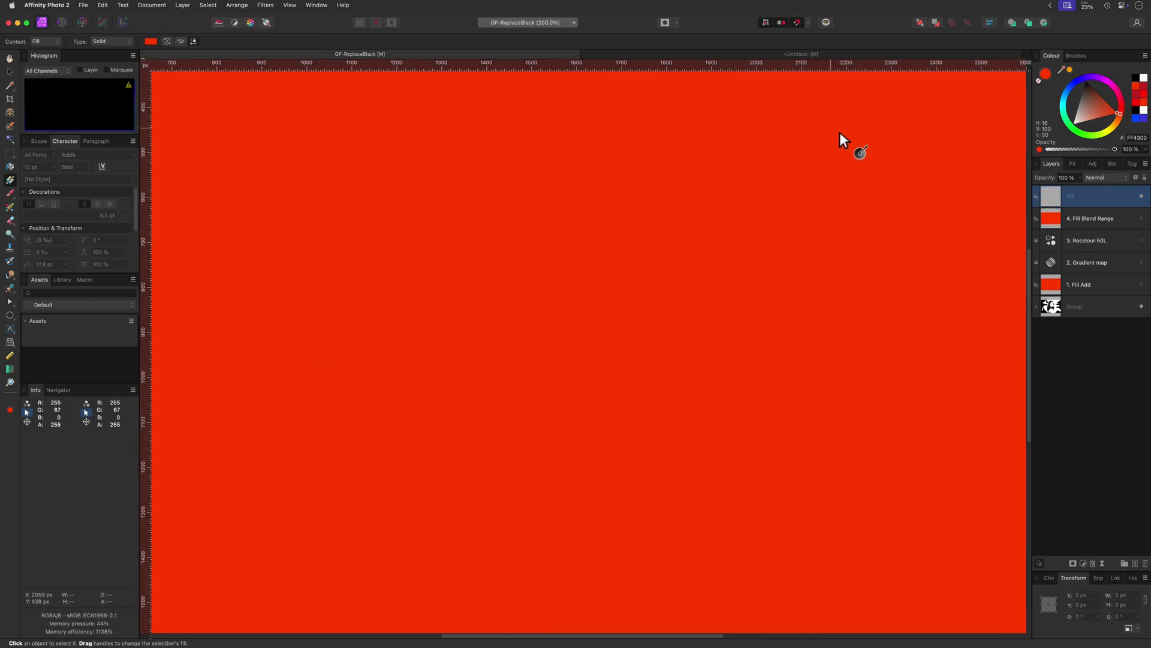
{"action": "left_click", "coordinate": [1053, 308]}
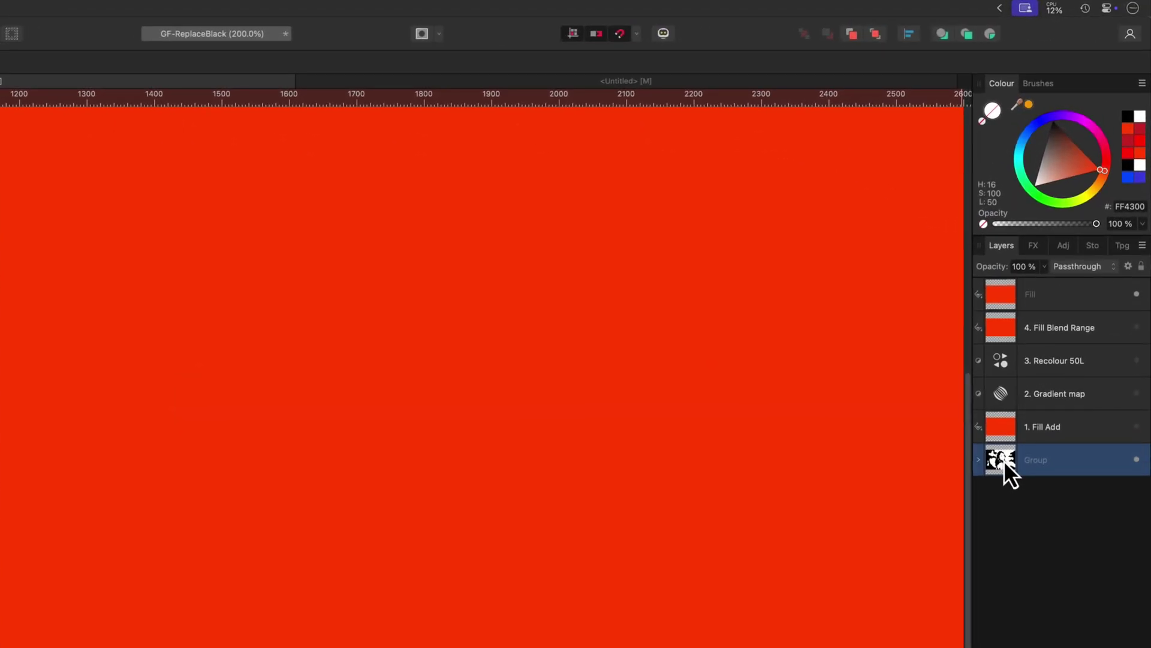
{"action": "key", "text": "super+j"}
{"action": "left_click_drag", "start_coordinate": [1004, 460], "coordinate": [1056, 290]}
- Set the nested portrait copy to Erase and ramp its source blend range so blacks keep the fill
{"action": "left_click", "coordinate": [978, 304]}
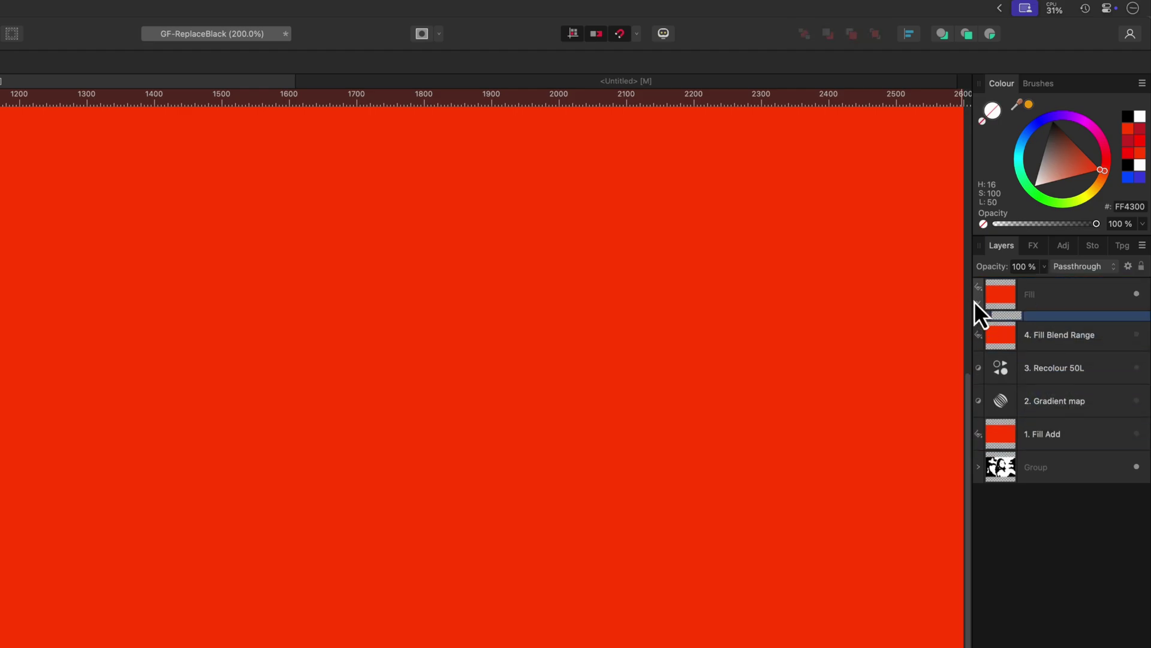
{"action": "left_click", "coordinate": [1060, 259]}
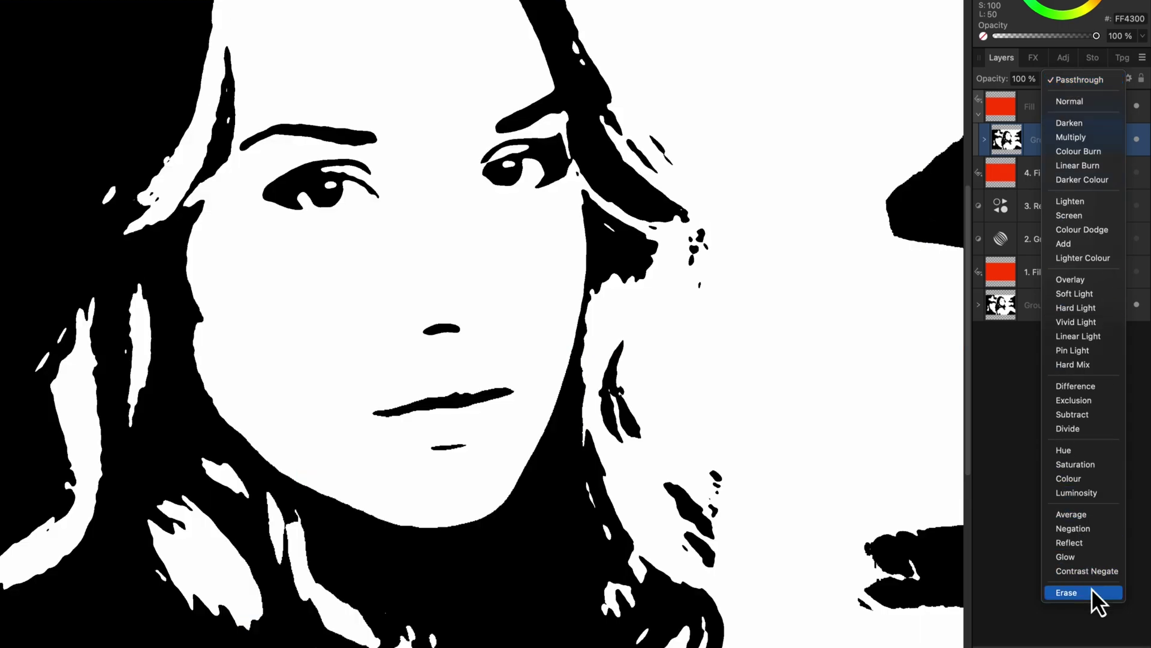
{"action": "left_click", "coordinate": [1091, 587]}
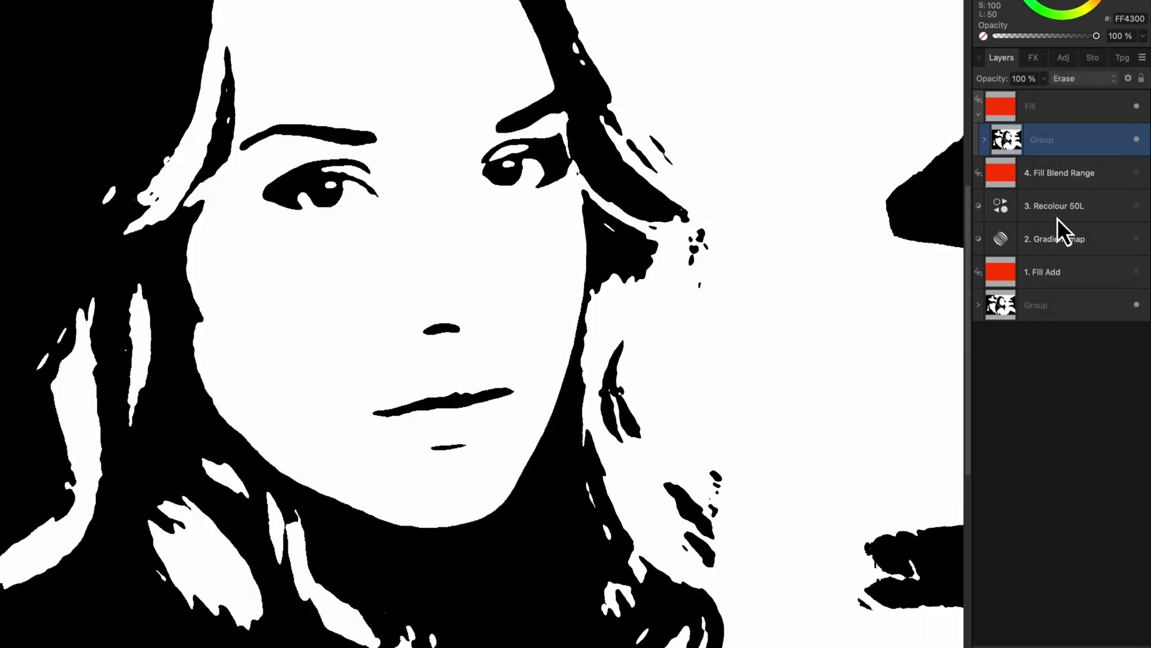
{"action": "left_click", "coordinate": [1127, 78]}
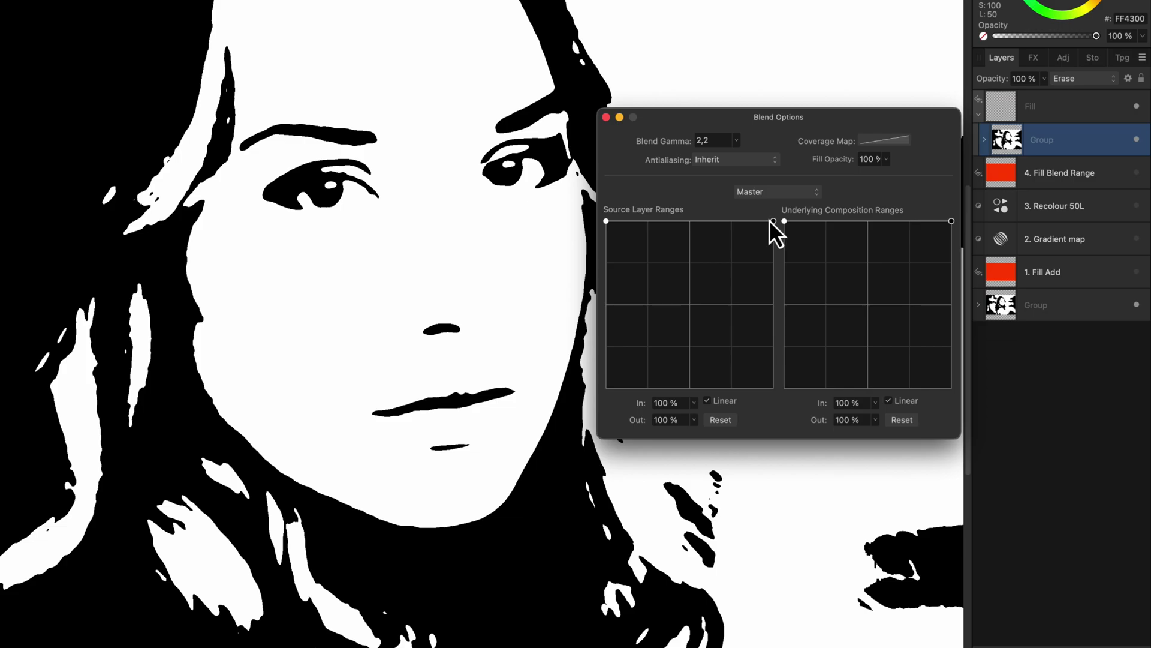
{"action": "left_click_drag", "start_coordinate": [607, 221], "coordinate": [602, 409]}
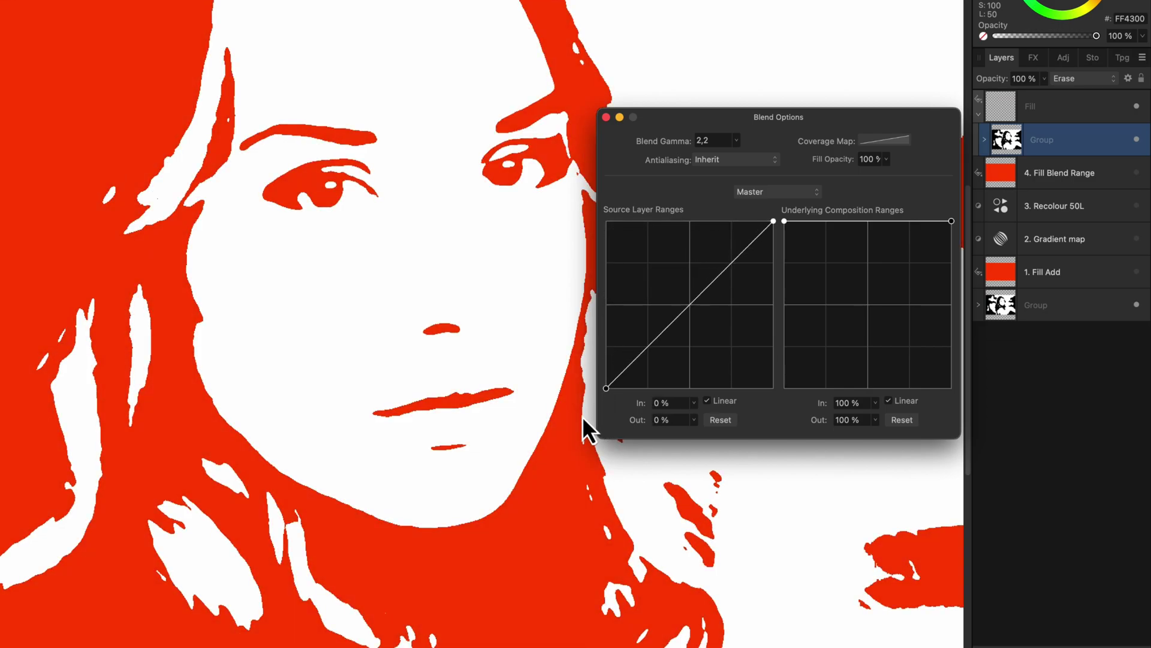
{"action": "left_click", "coordinate": [606, 117]}
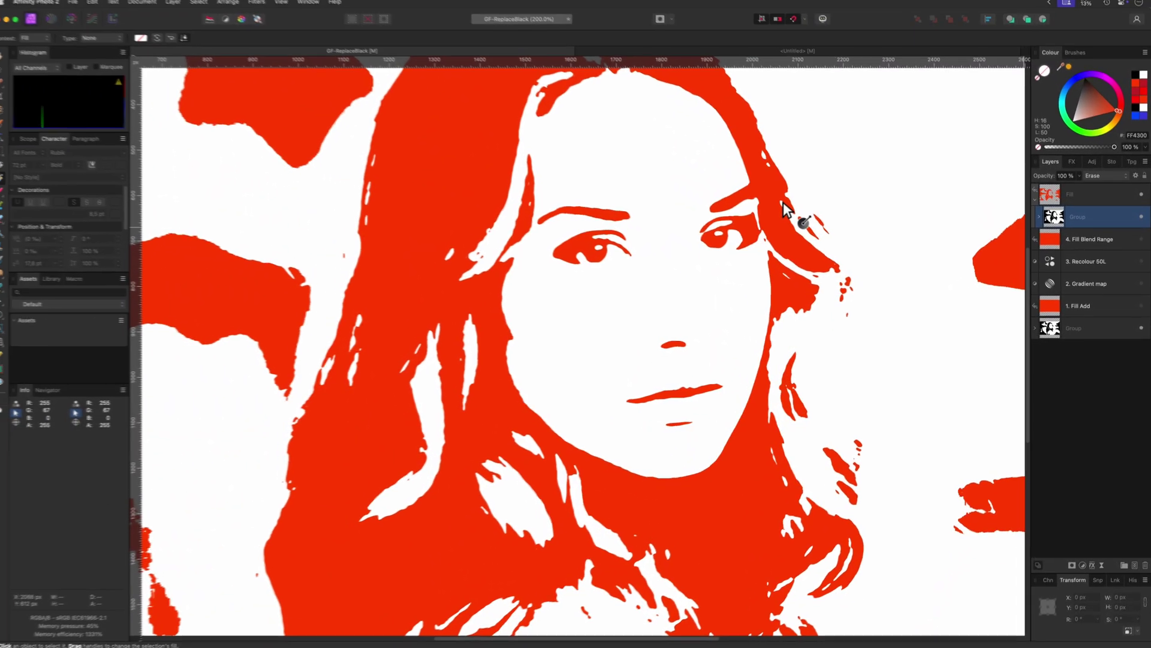
- Rename the fill layer '5. Fill Mask', collapse it and hide it
{"action": "left_click", "coordinate": [1077, 203]}
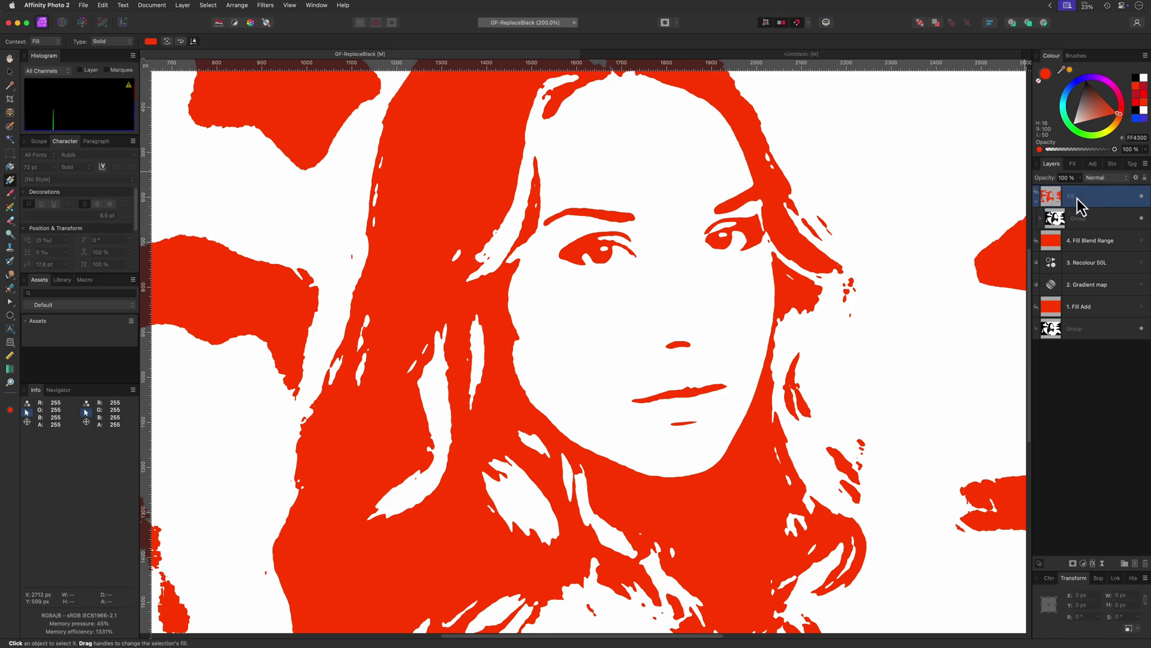
{"action": "double_click", "coordinate": [1078, 200]}
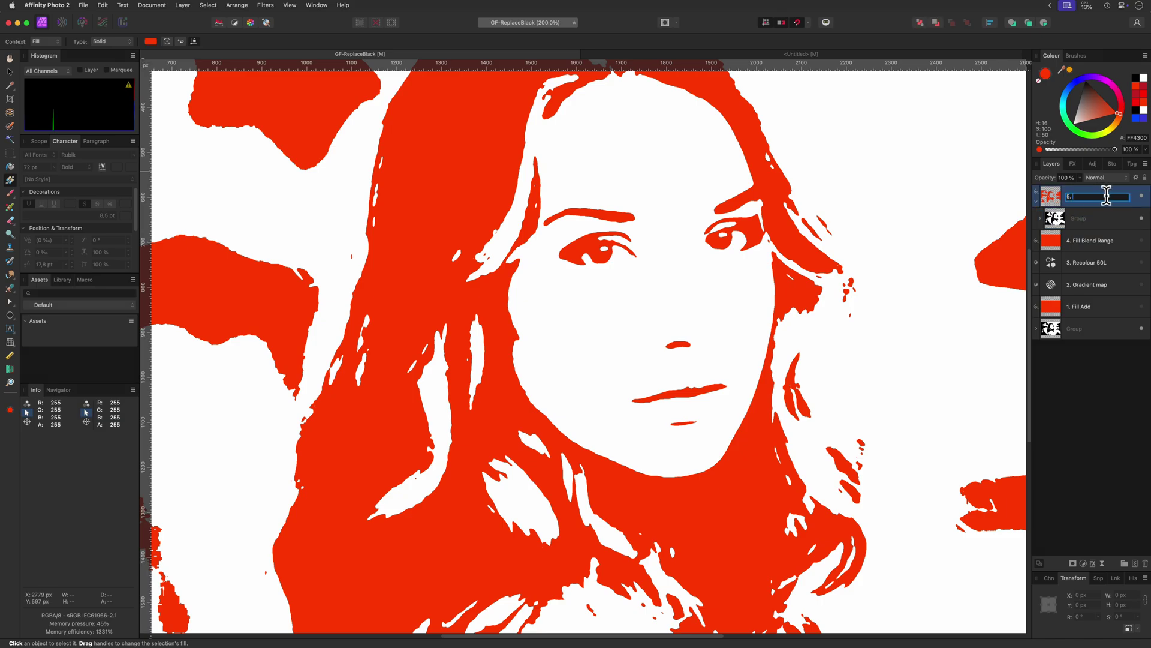
{"action": "type", "text": "5. Fill Mask"}
{"action": "key", "text": "Return"}
{"action": "left_click", "coordinate": [1036, 200]}
{"action": "left_click", "coordinate": [1141, 197]}
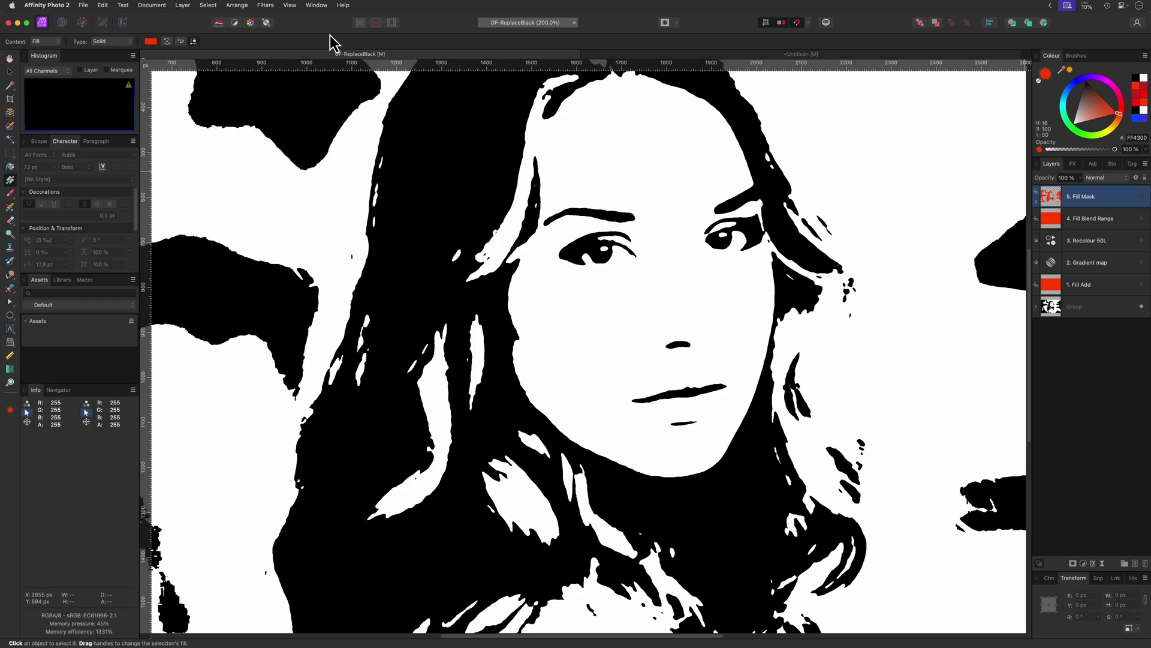
- Add a hidden fill layer and select the portrait group's shadow areas by tonal range
{"action": "left_click", "coordinate": [185, 6]}
{"action": "left_click", "coordinate": [188, 94]}
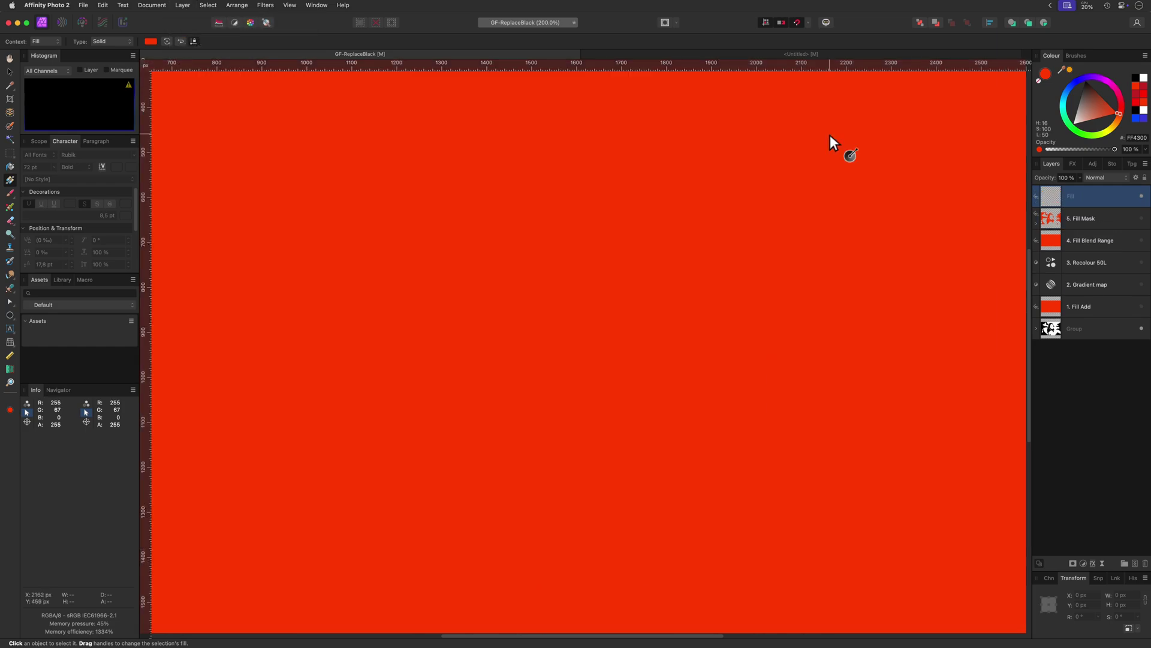
{"action": "left_click", "coordinate": [1142, 198]}
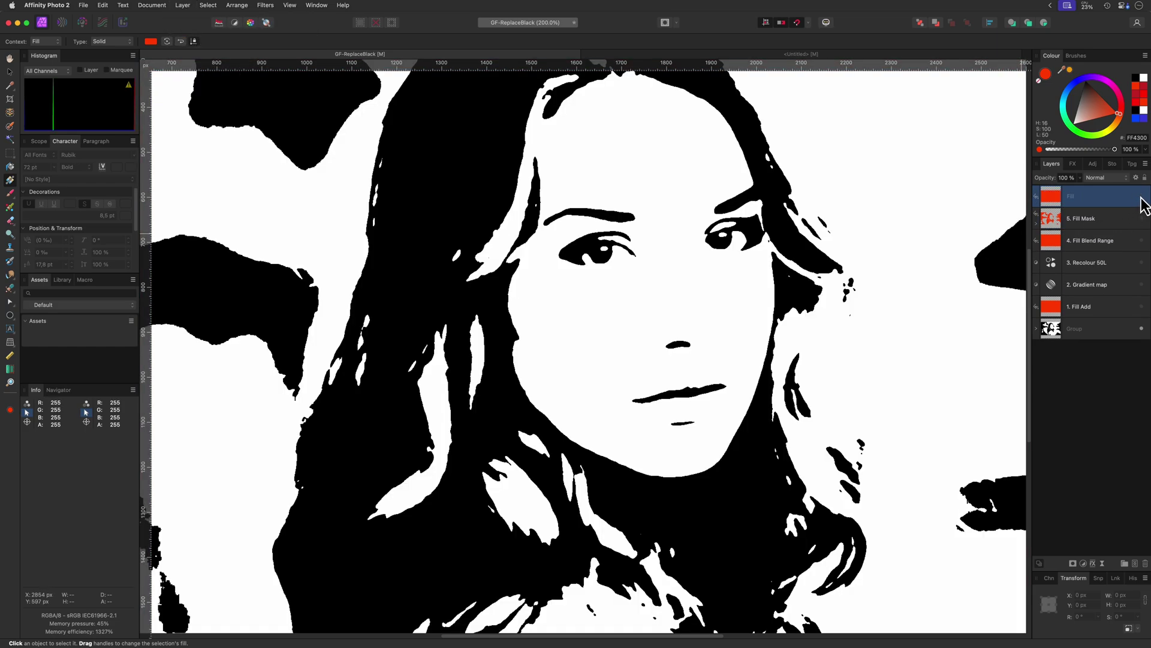
{"action": "left_click", "coordinate": [1051, 329]}
{"action": "left_click", "coordinate": [160, 7]}
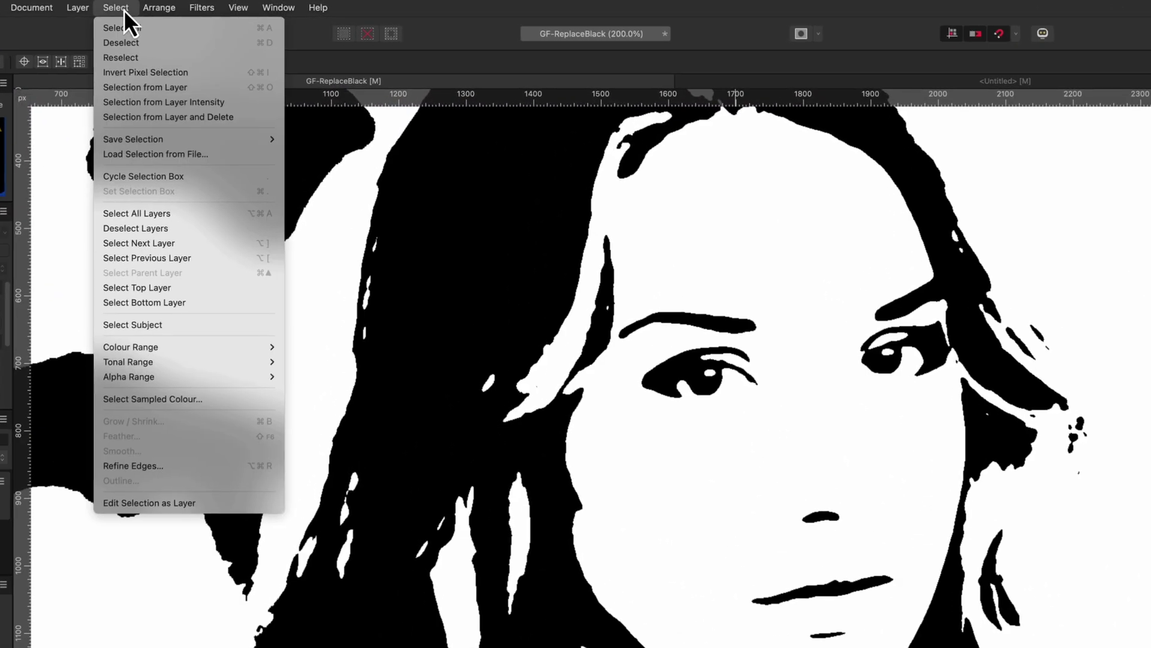
{"action": "mouse_move", "coordinate": [174, 363]}
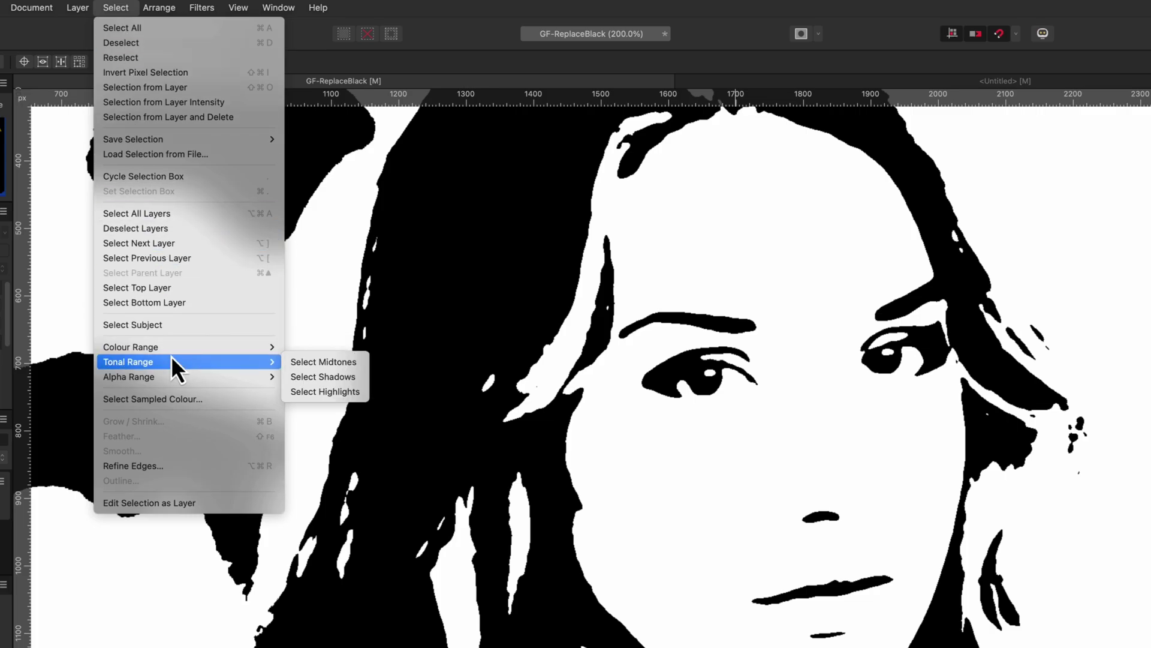
{"action": "left_click", "coordinate": [340, 375]}
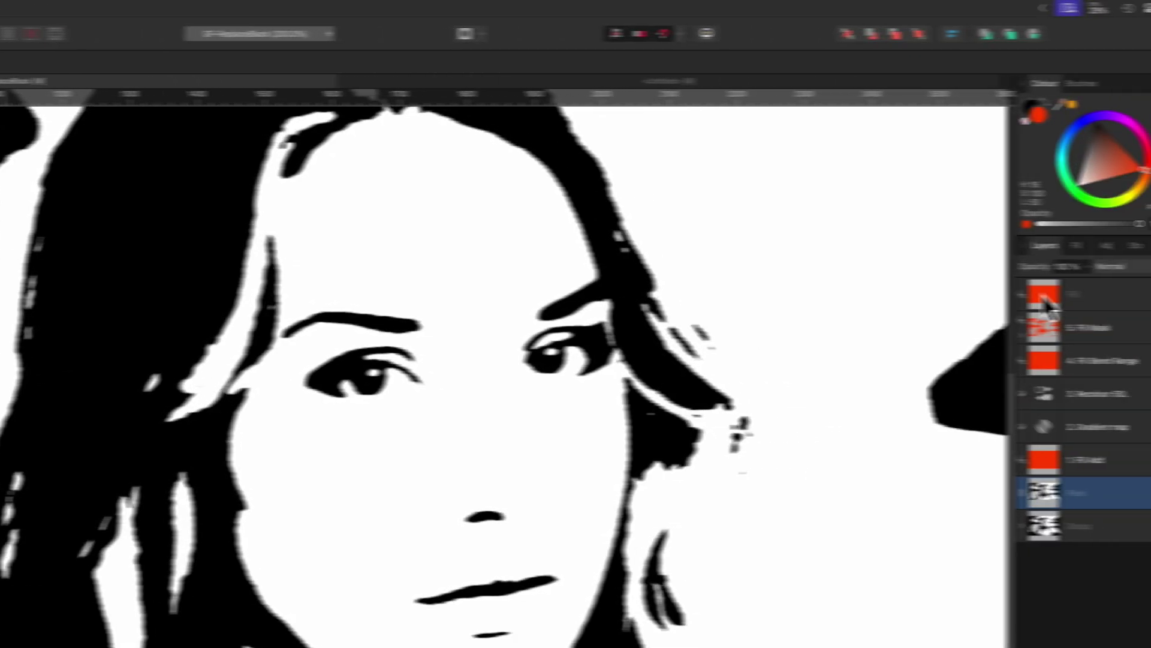
- Show the fill layer, mask it to the shadow selection, then hide it again
{"action": "left_click", "coordinate": [1136, 294]}
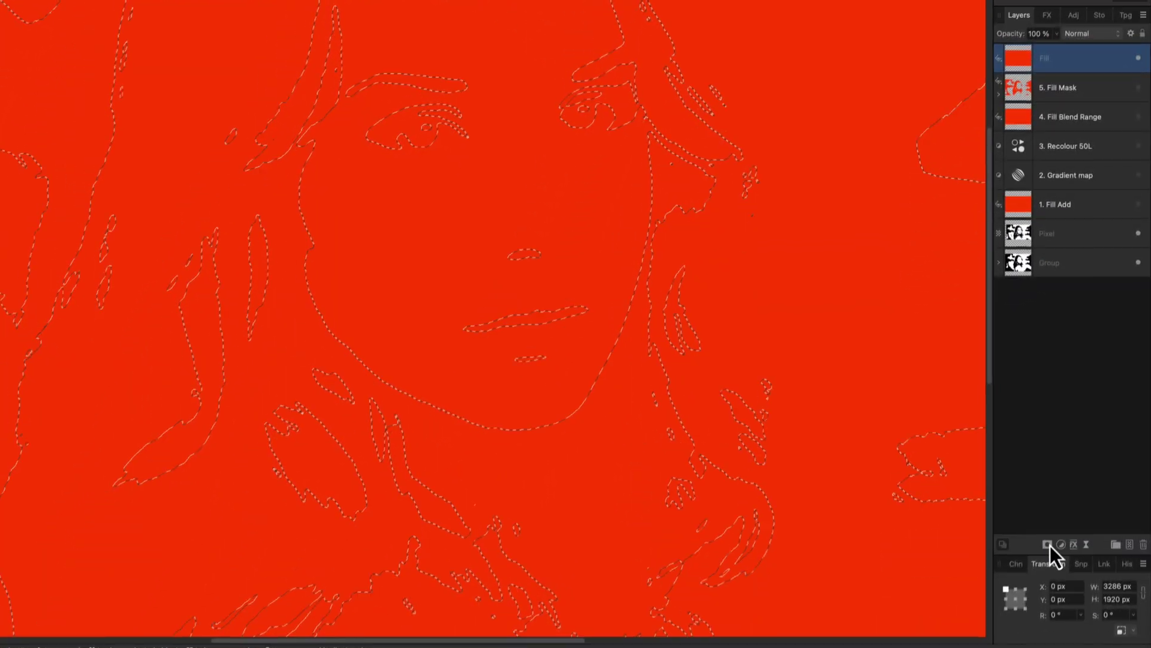
{"action": "left_click", "coordinate": [1048, 545]}
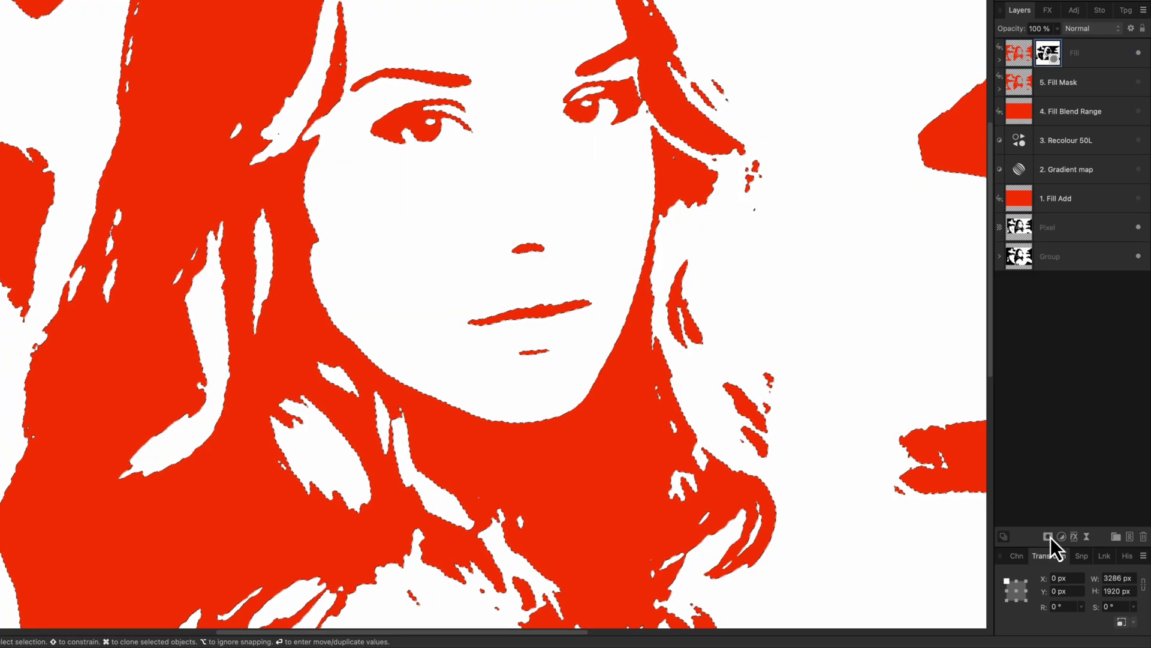
{"action": "left_click", "coordinate": [1138, 57]}
{"action": "left_click", "coordinate": [1026, 229]}
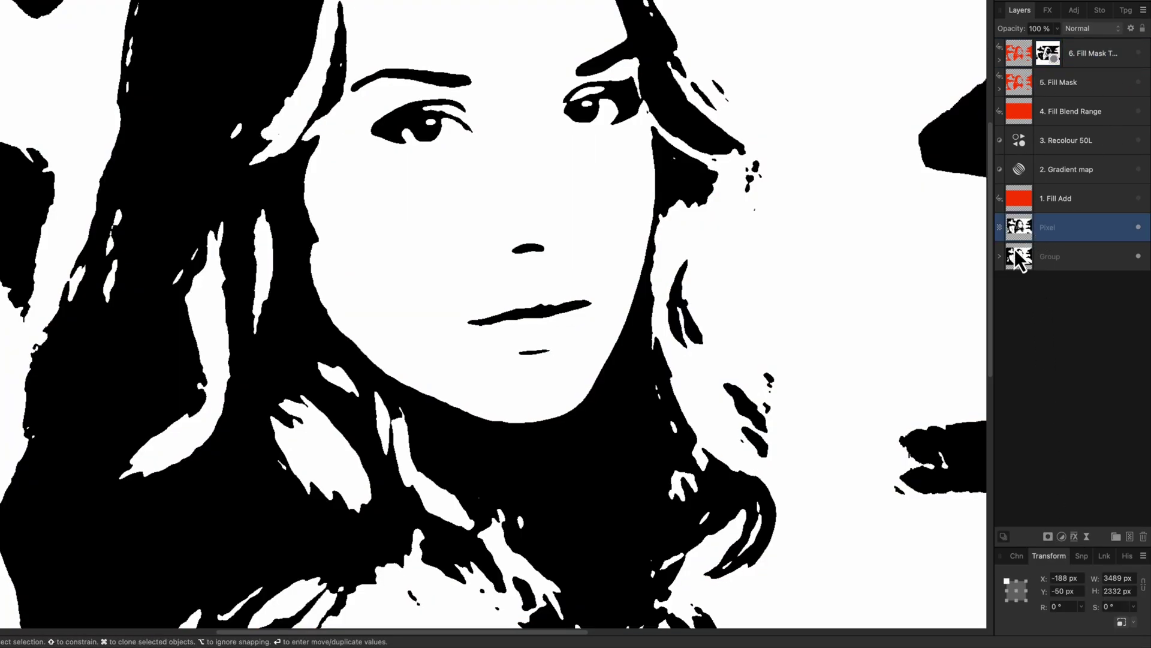
{"action": "left_click", "coordinate": [90, 8]}
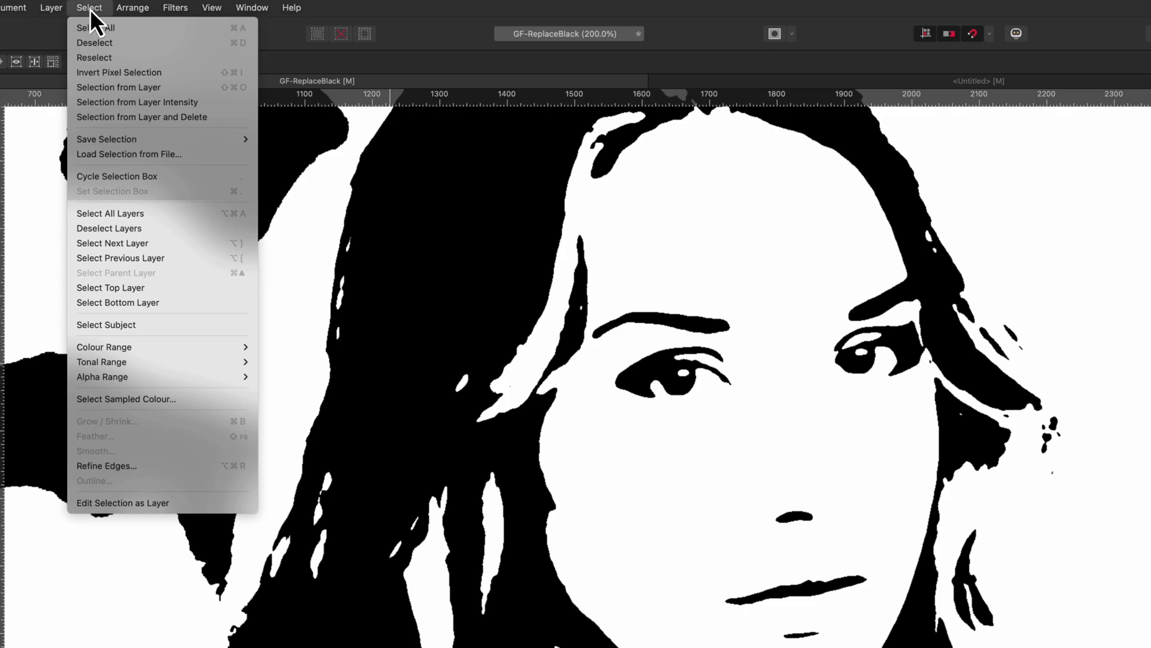
- Select the portrait's black areas by sampled colour at 54% tolerance
{"action": "left_click", "coordinate": [101, 399]}
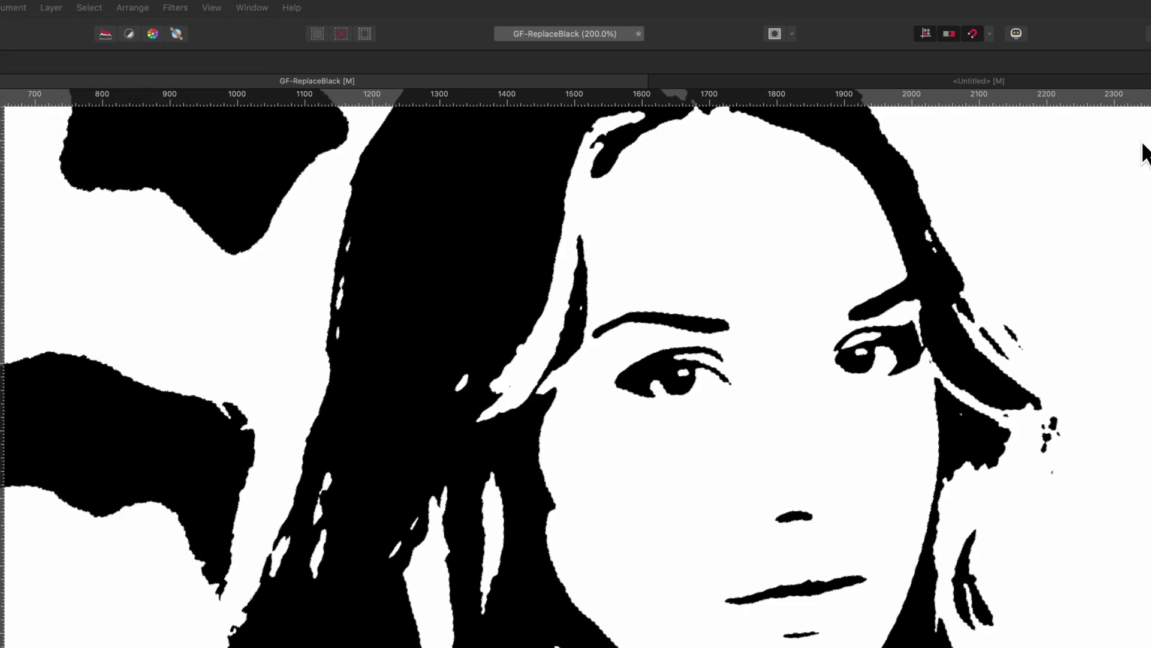
{"action": "left_click", "coordinate": [480, 281]}
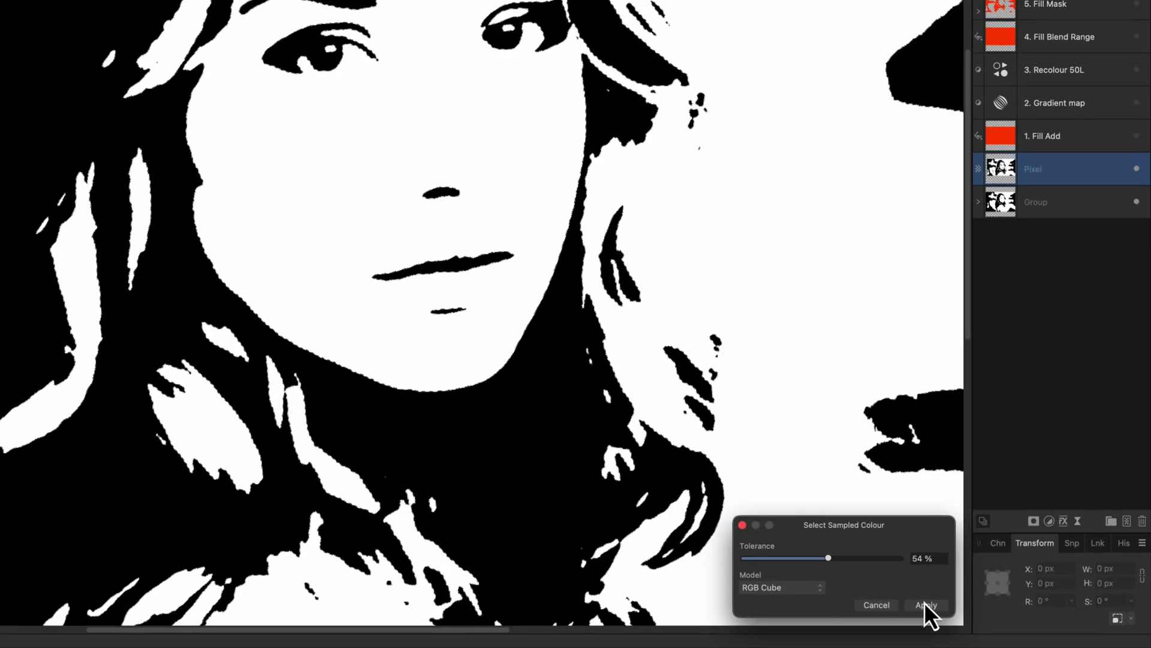
{"action": "left_click", "coordinate": [929, 605]}
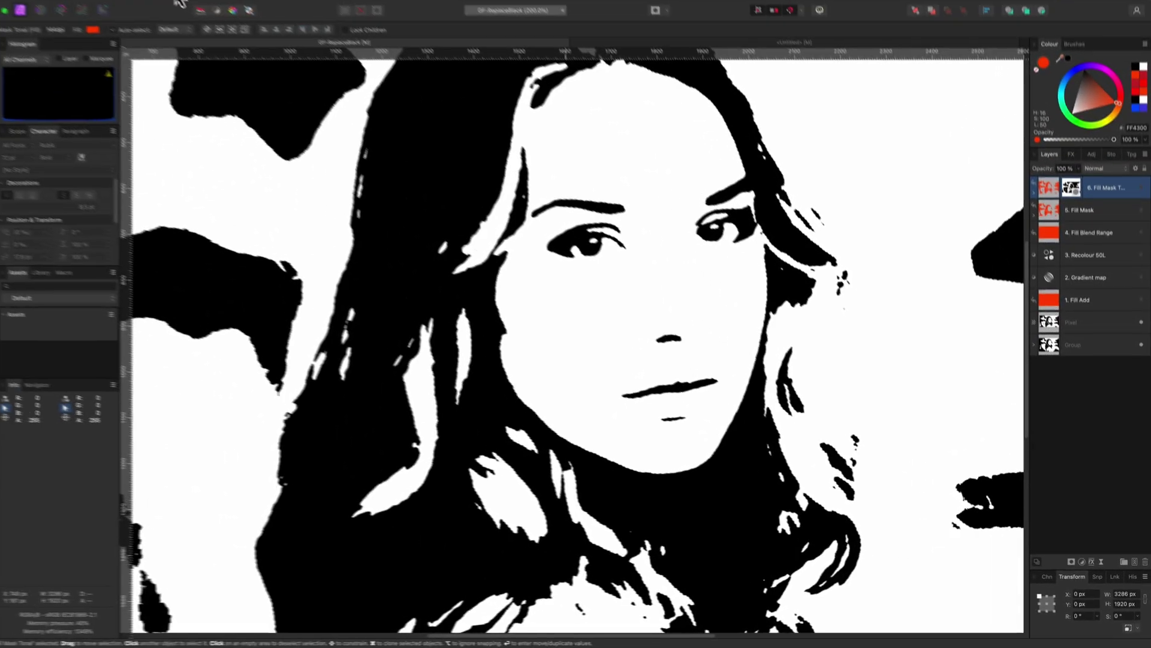
- Add a fill layer limited to that selection, name it '7. Fill Mask Select Color', and hide it
{"action": "left_click", "coordinate": [184, 6]}
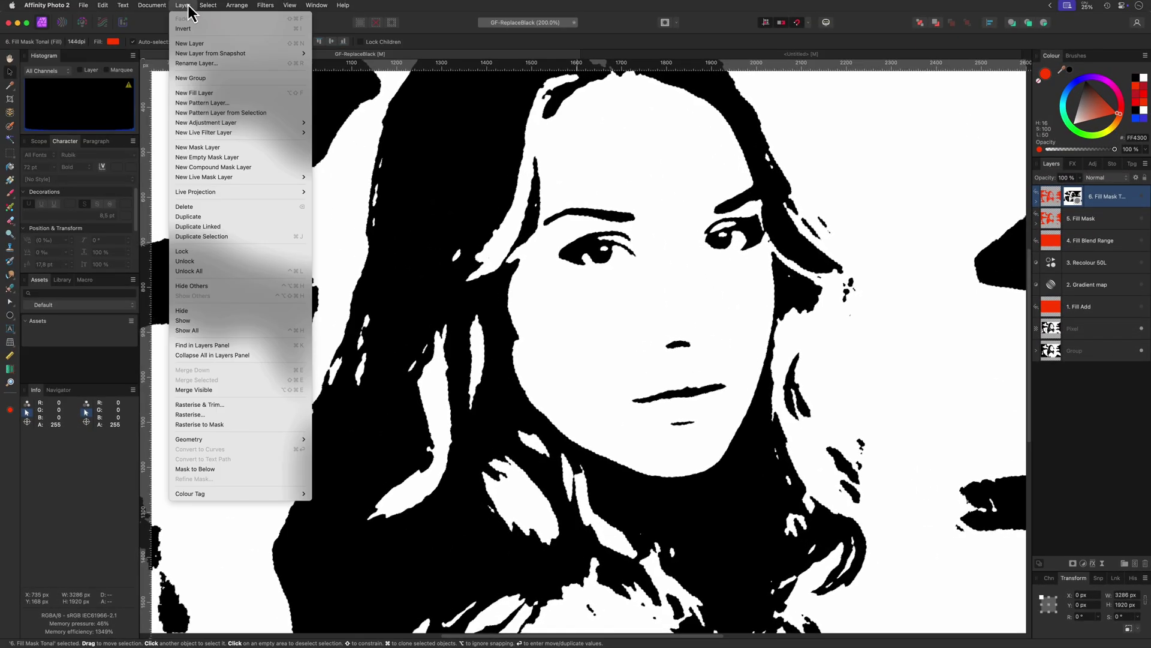
{"action": "left_click", "coordinate": [192, 92]}
{"action": "double_click", "coordinate": [1080, 196]}
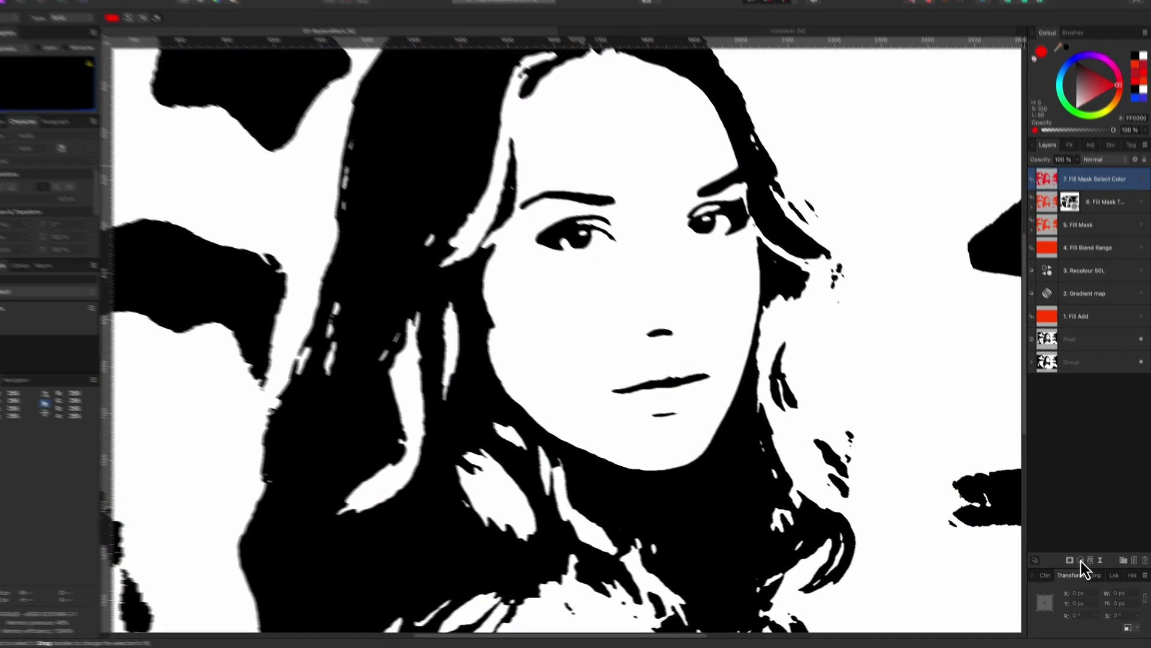
{"action": "left_click", "coordinate": [1083, 562]}
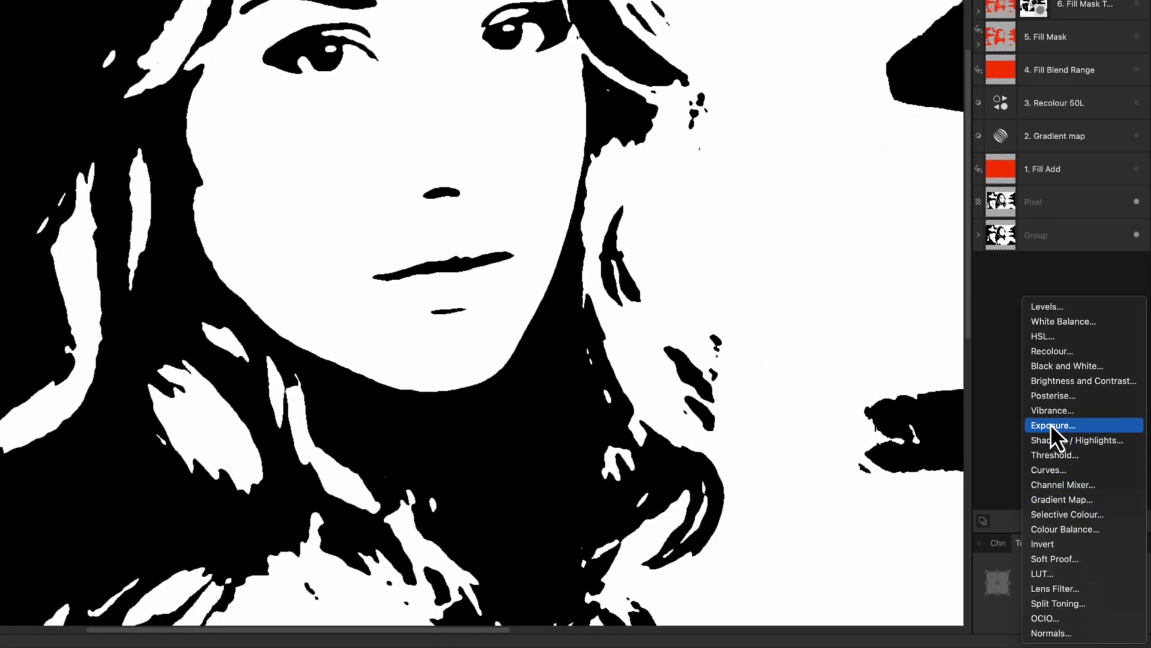
- Add a Selective Colour adjustment setting Blacks to Cyan -100% and Yellow -4%
{"action": "left_click", "coordinate": [1068, 514]}
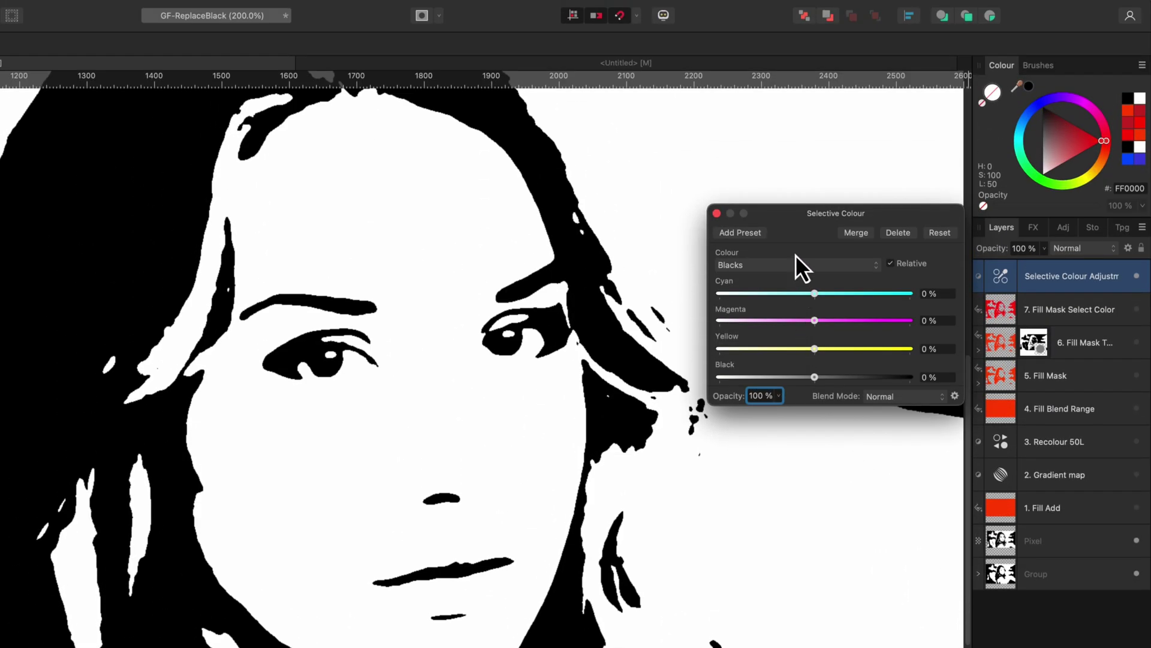
{"action": "left_click", "coordinate": [795, 258]}
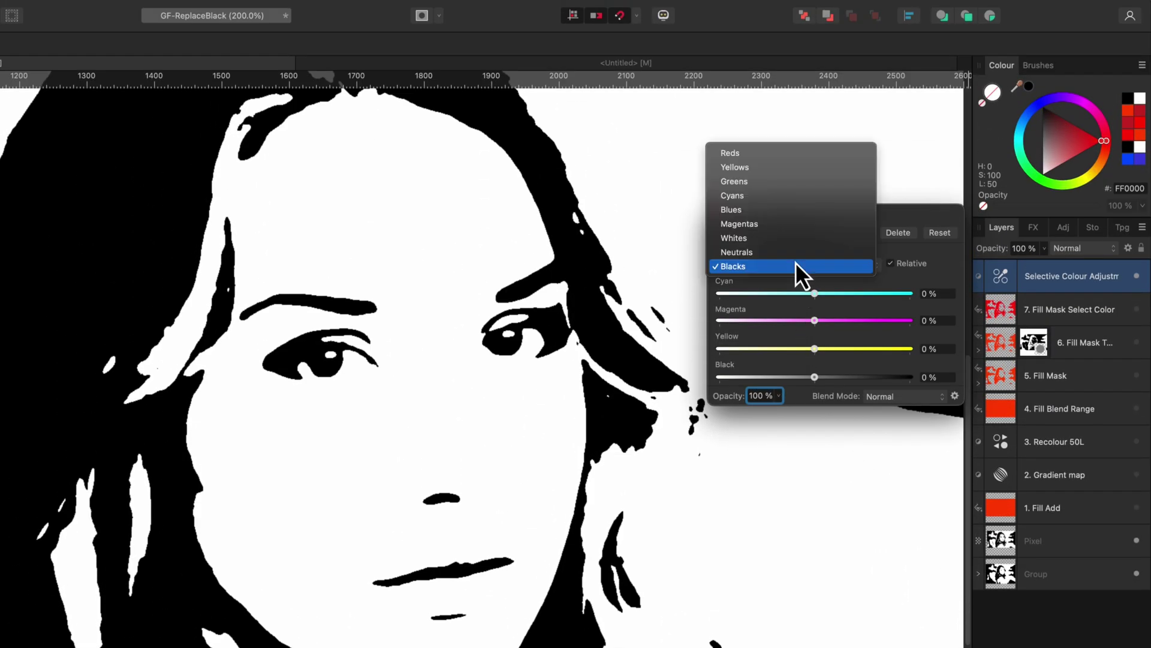
{"action": "left_click", "coordinate": [796, 262]}
{"action": "left_click_drag", "start_coordinate": [814, 350], "coordinate": [665, 351]}
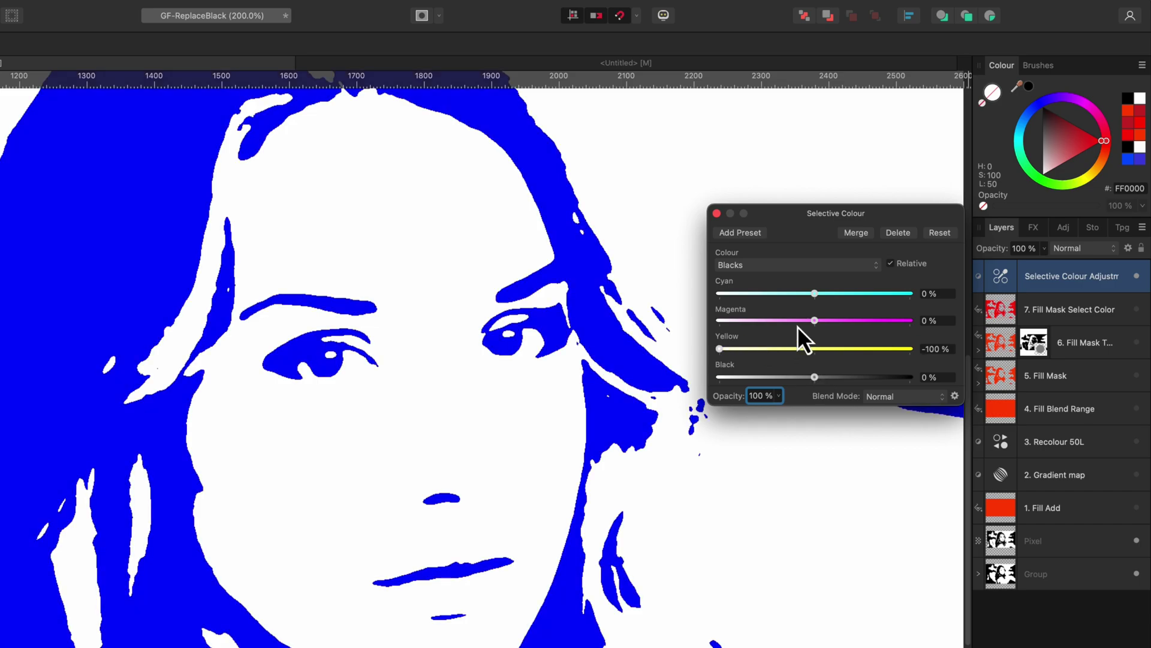
{"action": "left_click_drag", "start_coordinate": [815, 322], "coordinate": [762, 320]}
{"action": "left_click_drag", "start_coordinate": [815, 293], "coordinate": [697, 298]}
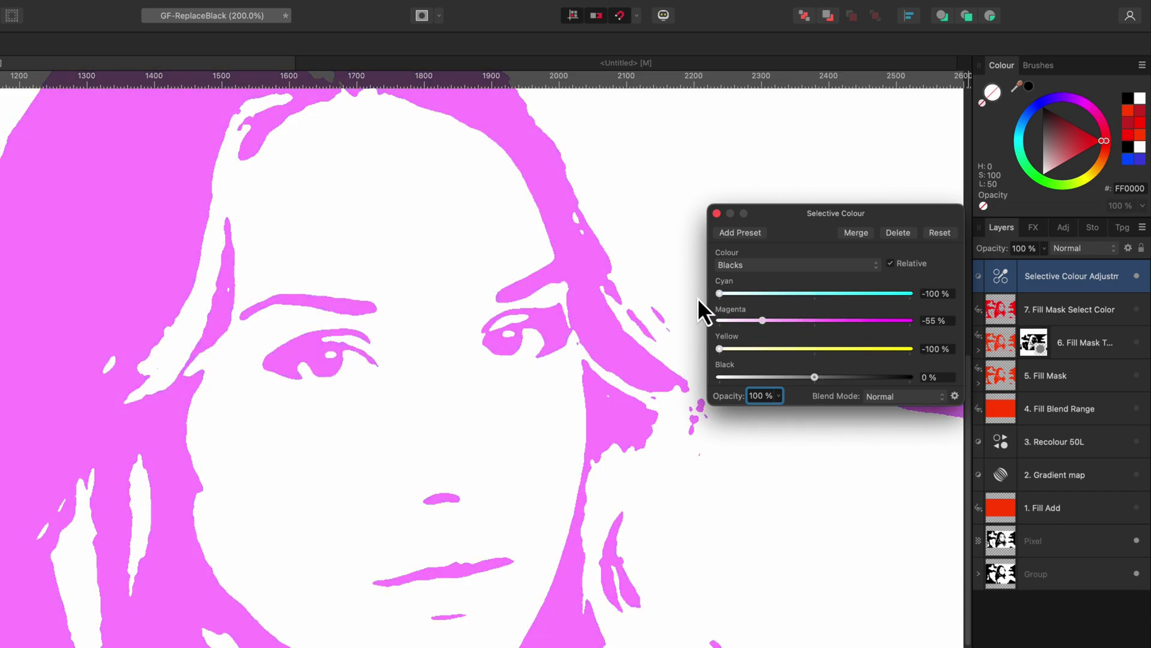
{"action": "left_click_drag", "start_coordinate": [763, 320], "coordinate": [815, 320]}
{"action": "left_click_drag", "start_coordinate": [719, 348], "coordinate": [813, 354]}
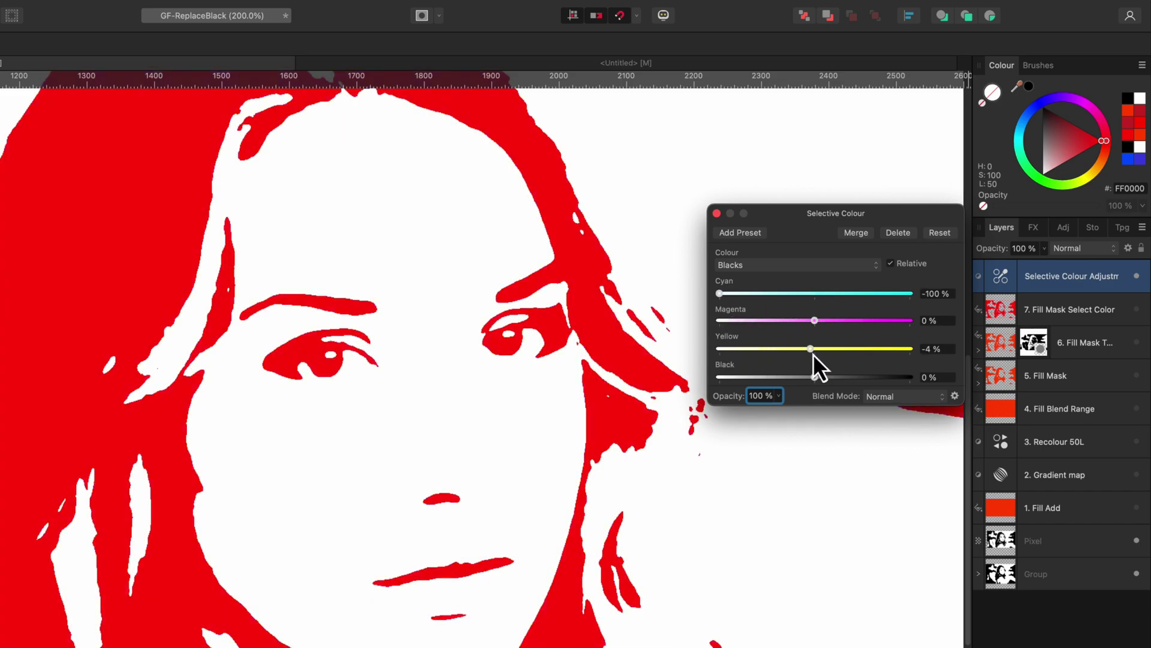
{"action": "left_click", "coordinate": [716, 213]}
- Rename the adjustment layer '8. Selective Colour' and hide it
{"action": "double_click", "coordinate": [1069, 276]}
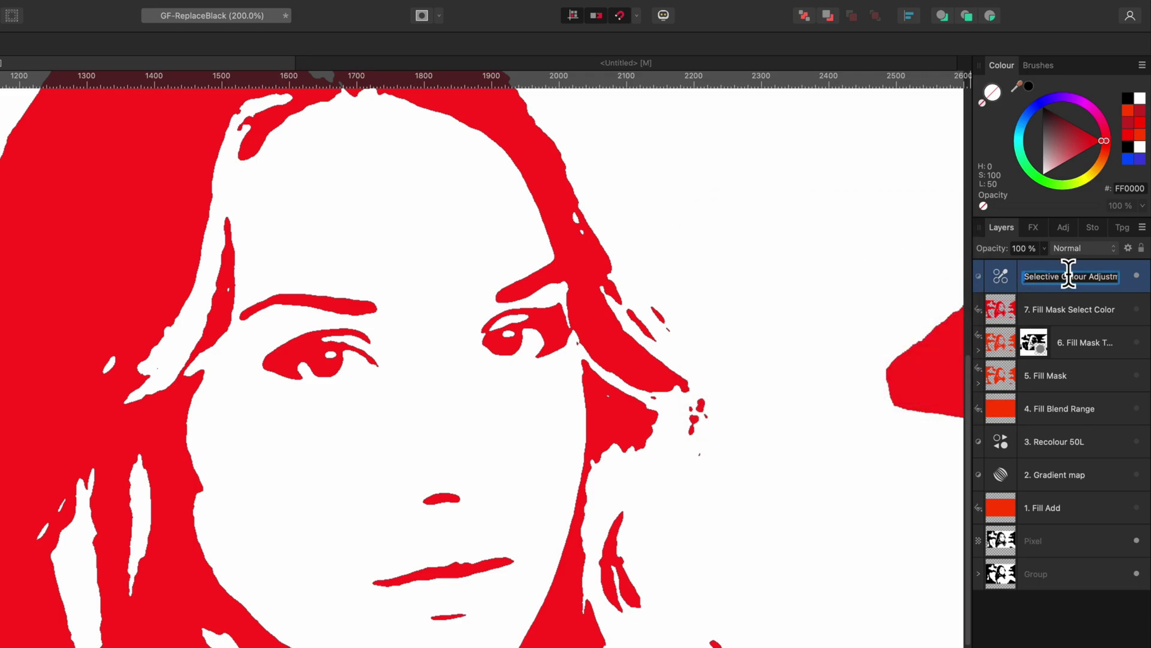
{"action": "type", "text": "8. Selec"}
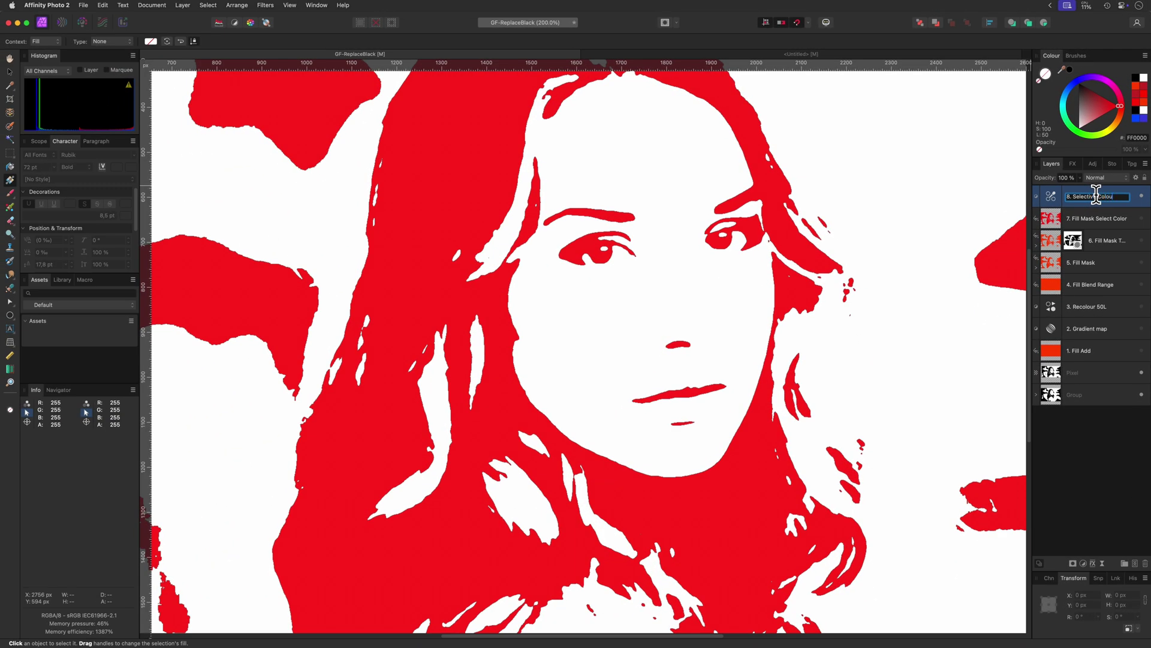
{"action": "type", "text": "tive Colour"}
{"action": "left_click", "coordinate": [1142, 196]}
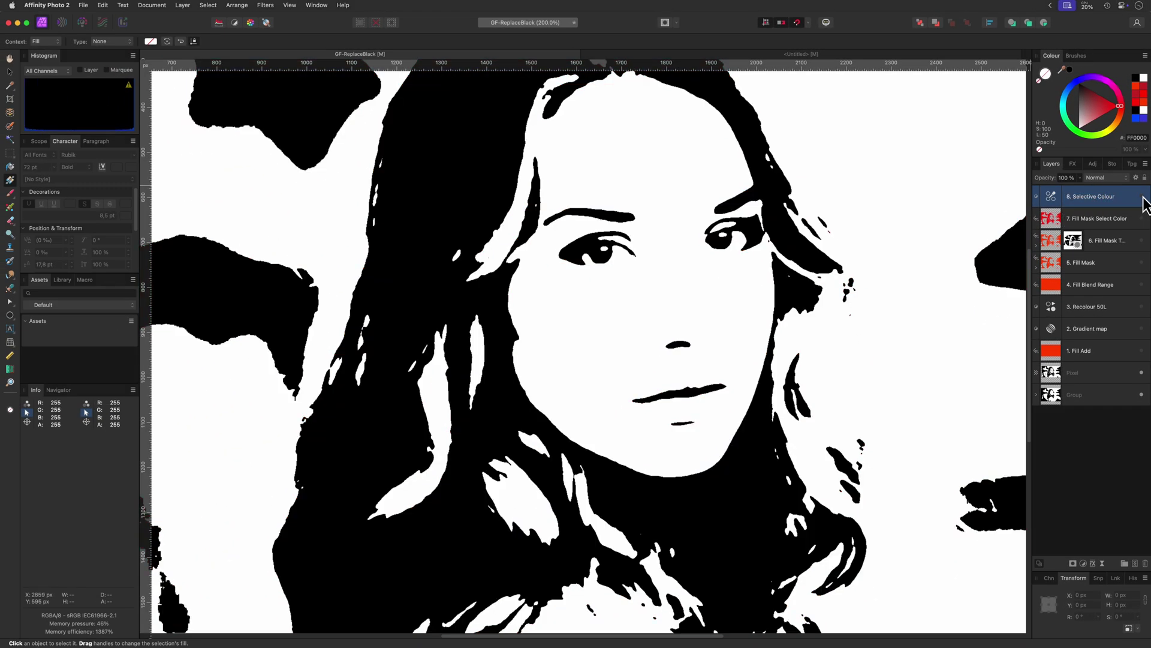
- Add a Levels adjustment and raise the Red channel's output black level to 69%
{"action": "left_click", "coordinate": [1083, 564]}
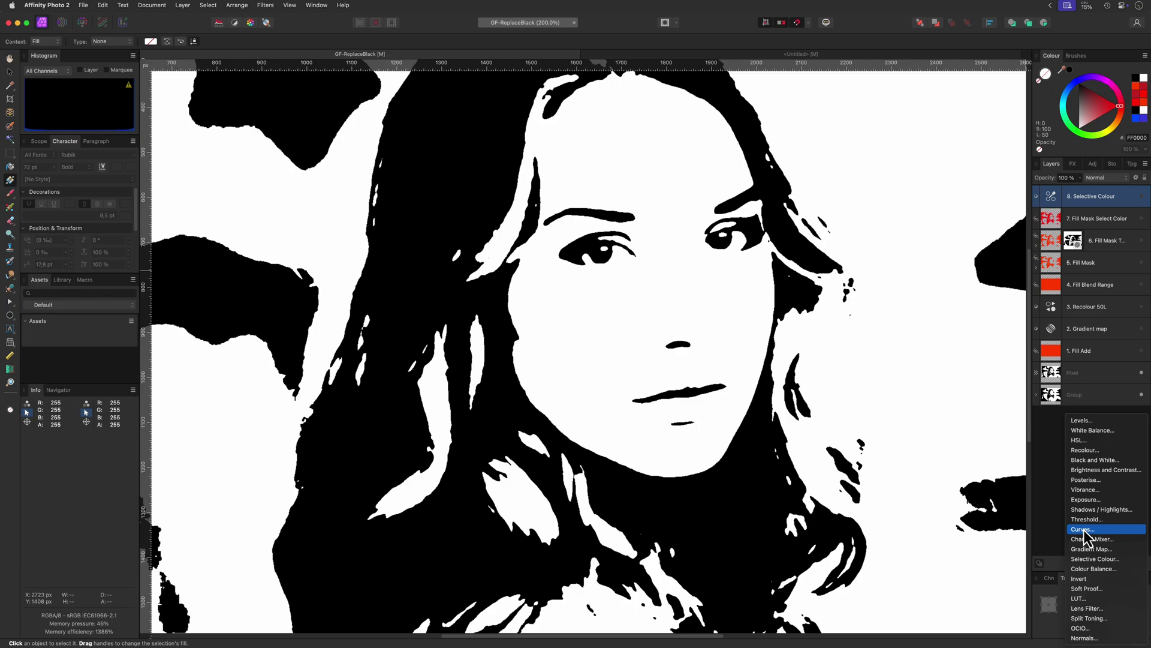
{"action": "left_click", "coordinate": [1083, 420]}
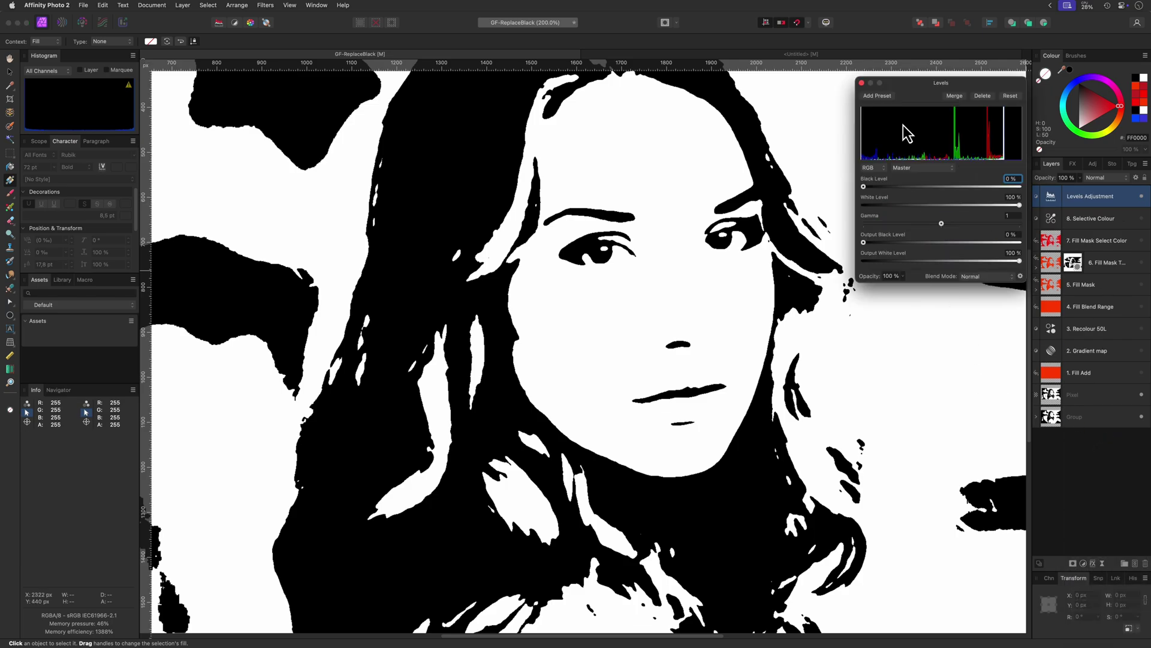
{"action": "left_click", "coordinate": [921, 171]}
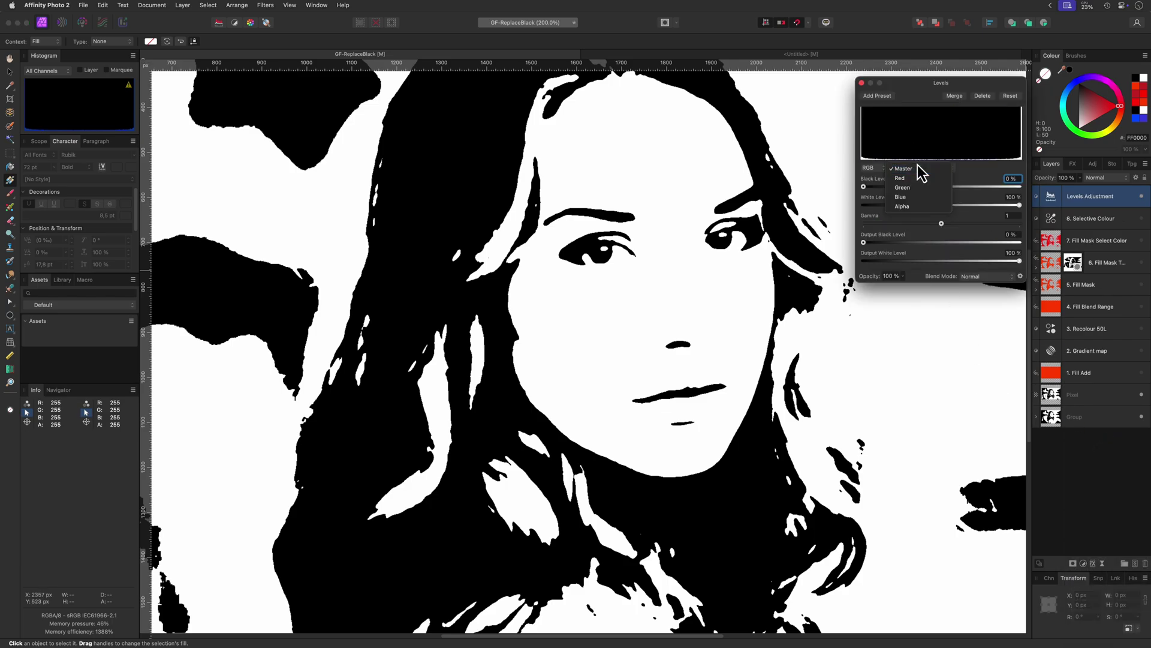
{"action": "left_click", "coordinate": [916, 179]}
{"action": "left_click_drag", "start_coordinate": [923, 243], "coordinate": [1001, 244]}
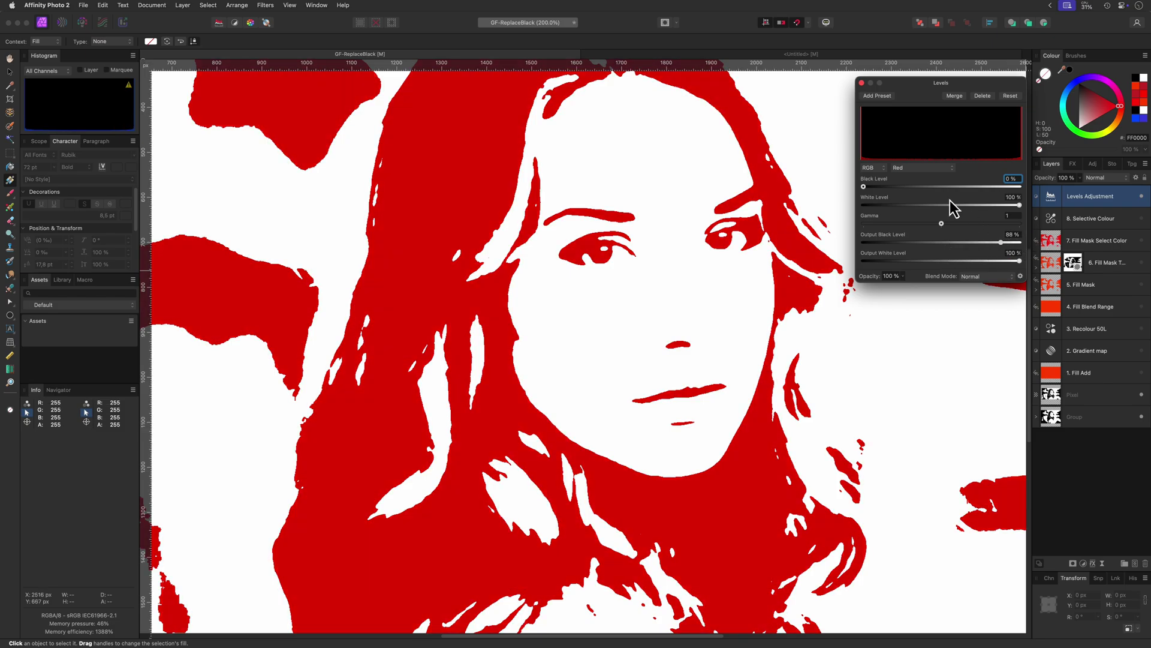
- Raise the Green channel's output black level to shift the reds toward orange
{"action": "left_click", "coordinate": [904, 168]}
{"action": "left_click", "coordinate": [907, 181]}
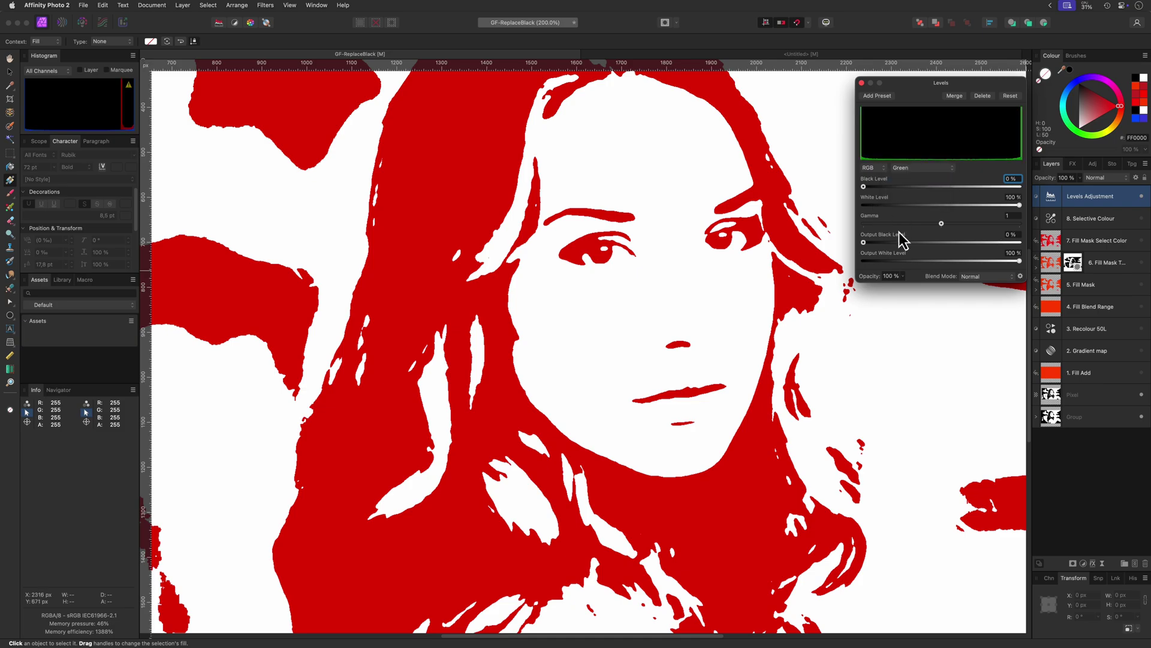
{"action": "left_click_drag", "start_coordinate": [865, 242], "coordinate": [848, 160]}
{"action": "left_click", "coordinate": [862, 83]}
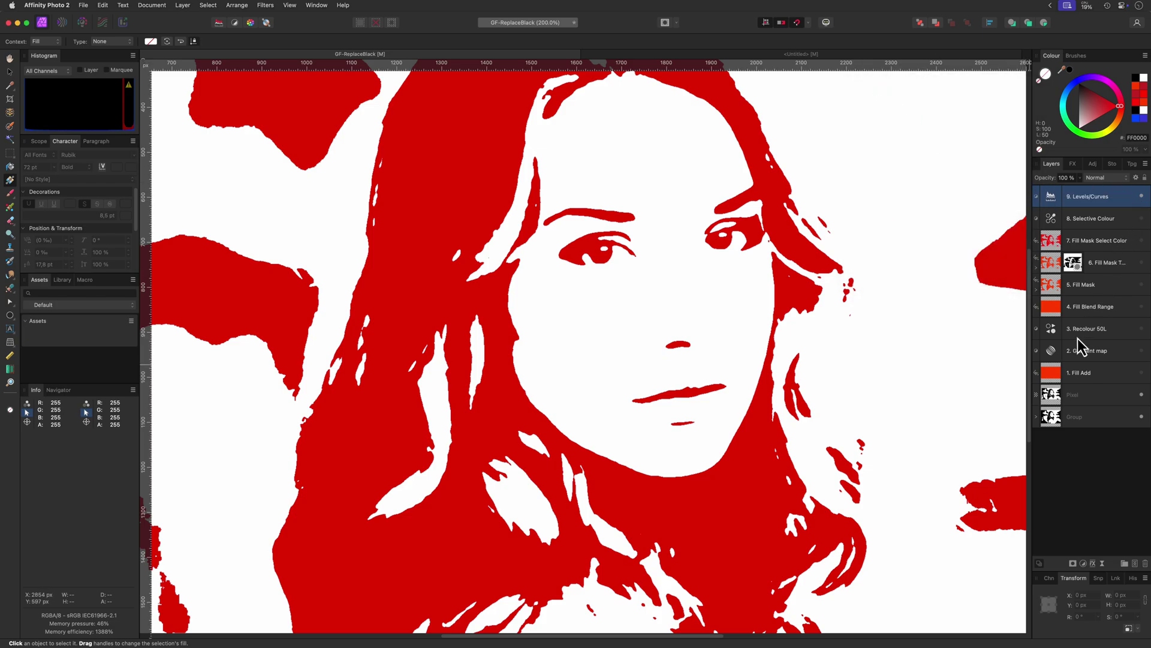
- Duplicate the Pixel layer twice, move the copies to the top and set them to Contrast Negate
{"action": "left_click", "coordinate": [1051, 398]}
{"action": "key", "text": "super+j"}
{"action": "key", "text": "super+j"}
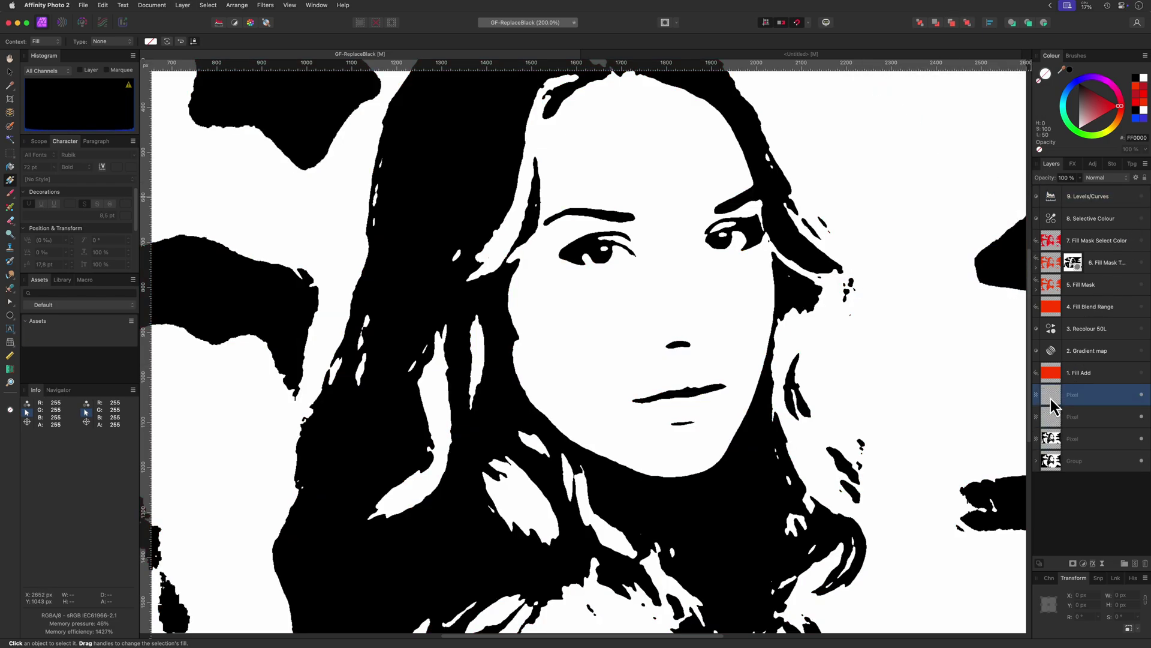
{"action": "left_click_drag", "start_coordinate": [1050, 403], "coordinate": [1103, 200]}
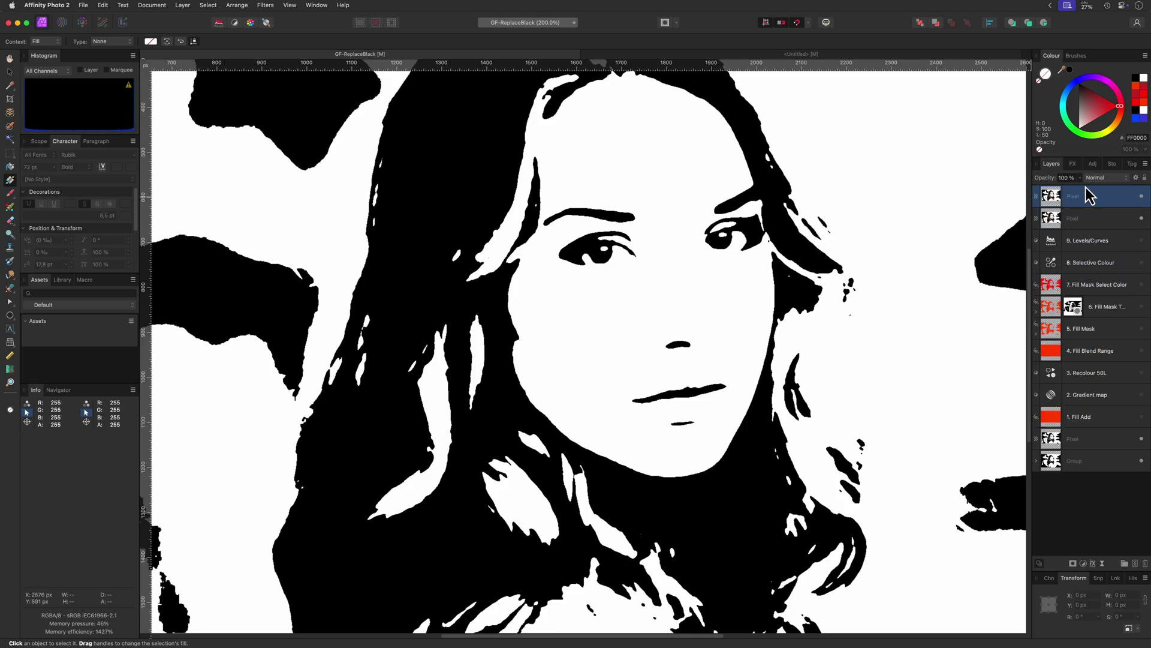
{"action": "left_click", "coordinate": [1105, 179]}
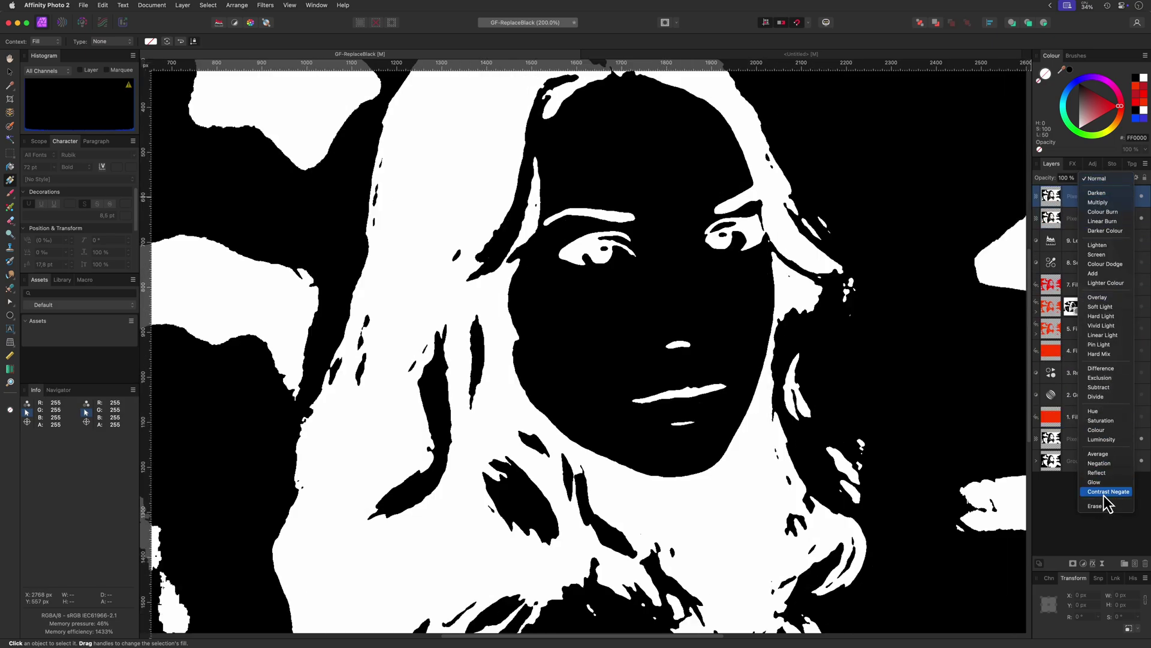
{"action": "left_click", "coordinate": [1104, 496]}
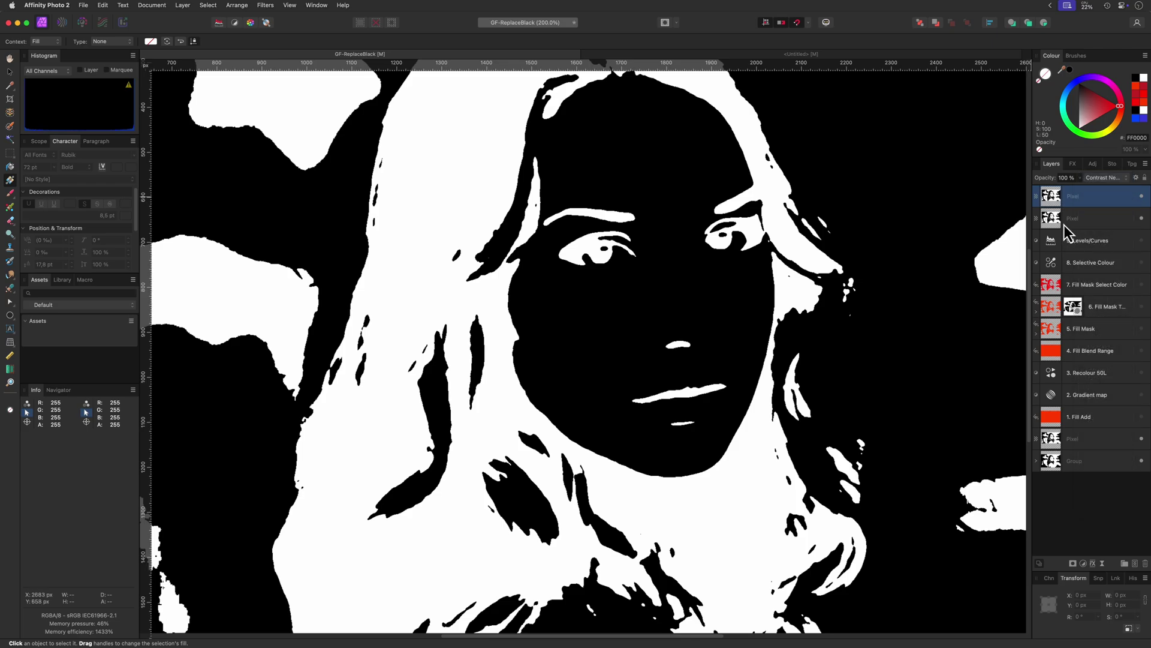
- Add a red fill layer in Darken mode and group it with the two Pixel copies
{"action": "key", "text": "super+shift+f"}
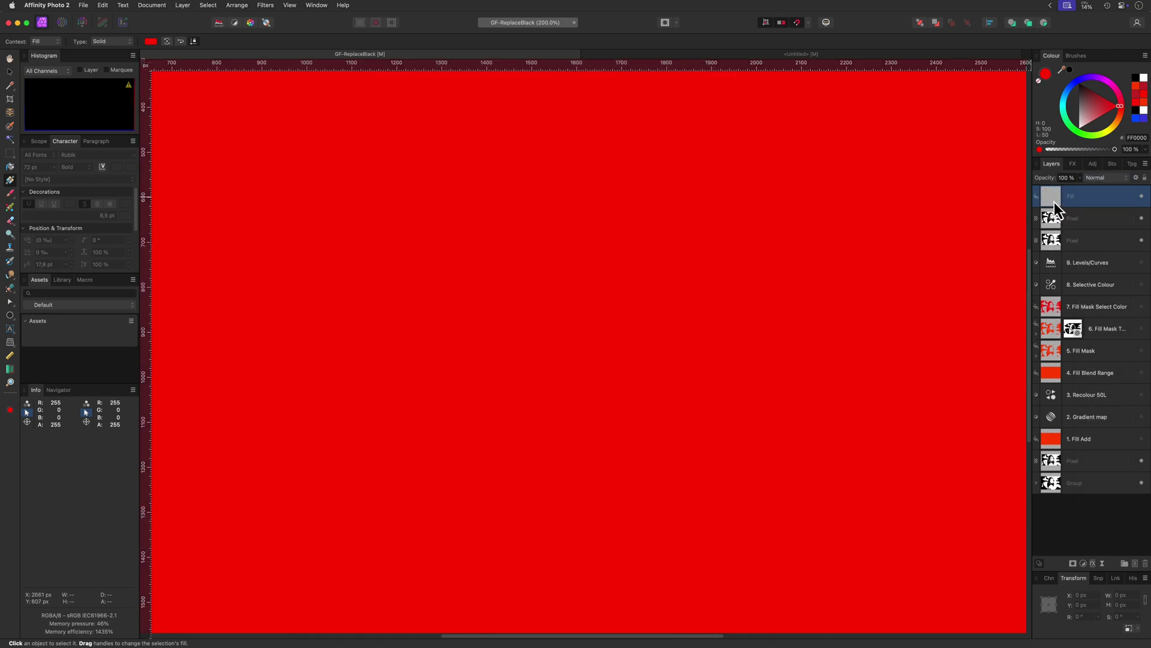
{"action": "left_click", "coordinate": [1099, 179]}
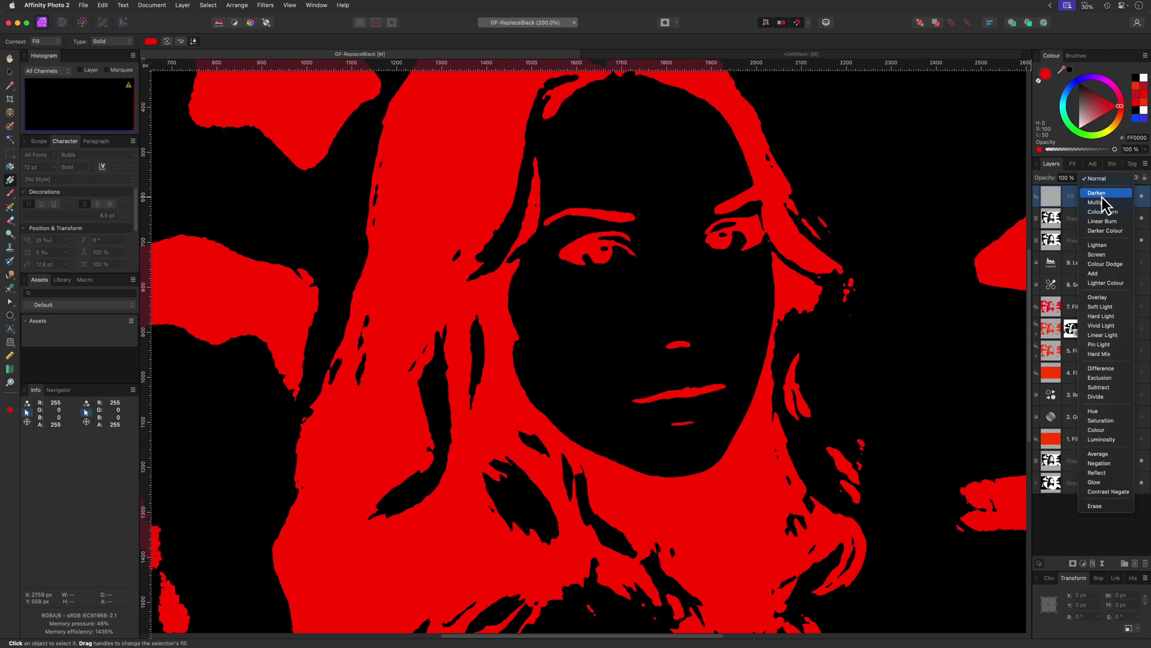
{"action": "left_click", "coordinate": [1102, 195]}
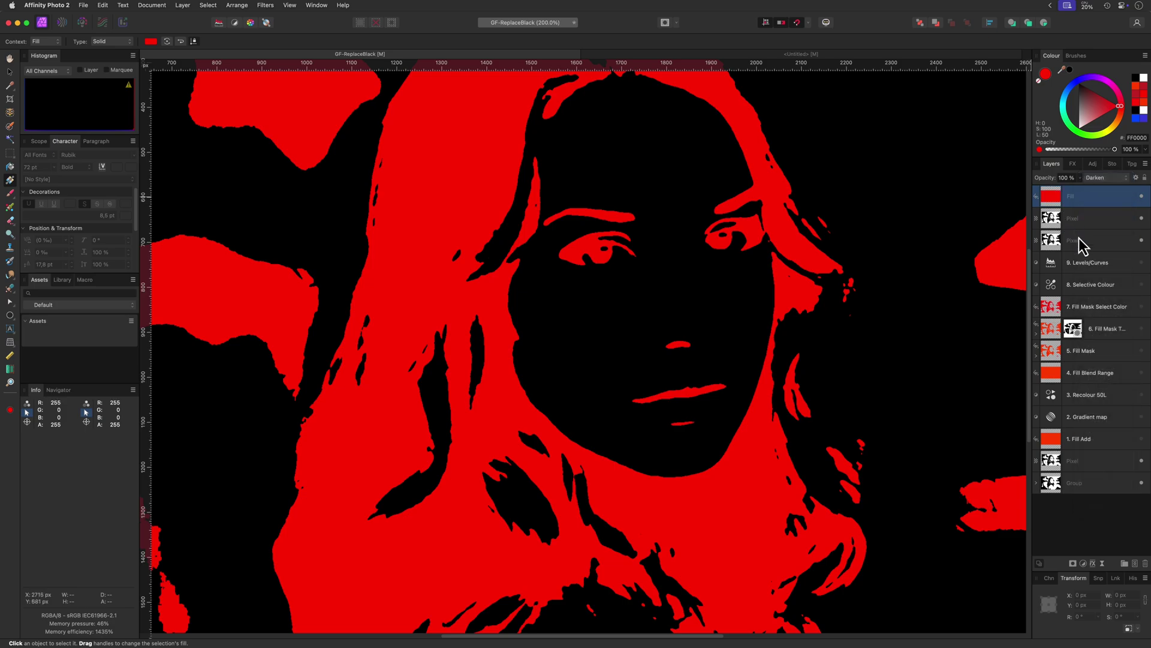
{"action": "left_click", "coordinate": [1083, 243], "text": "shift"}
{"action": "key", "text": "super+g"}
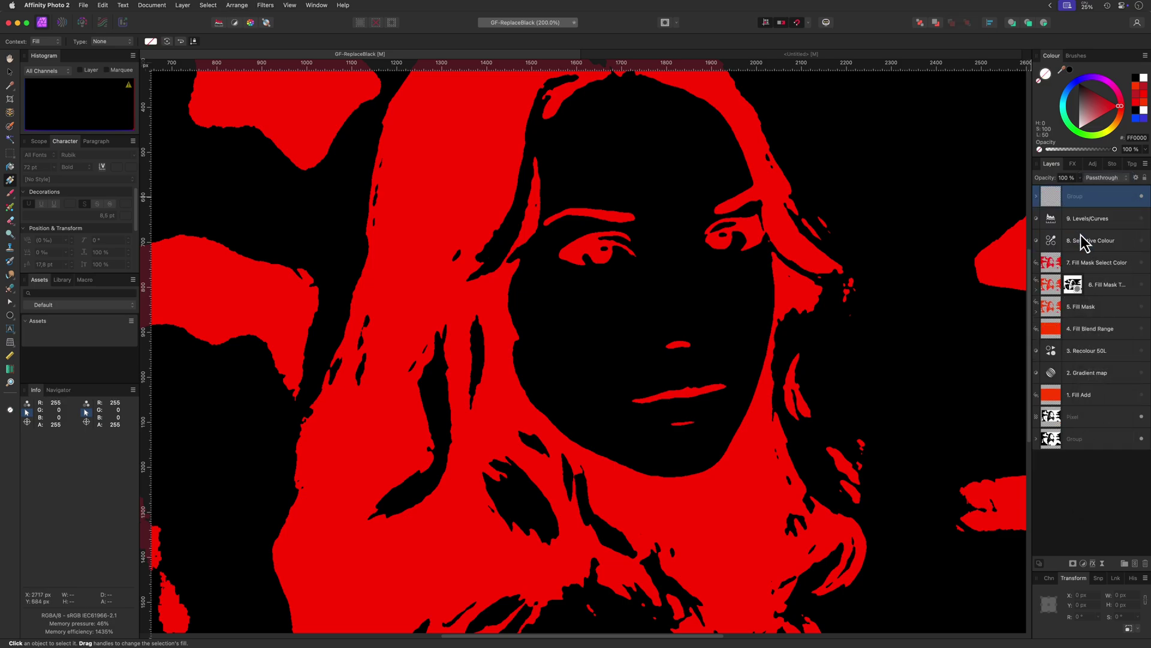
- Set the group's blend mode to Add and rename it '10. Go wild'
{"action": "left_click", "coordinate": [1096, 177]}
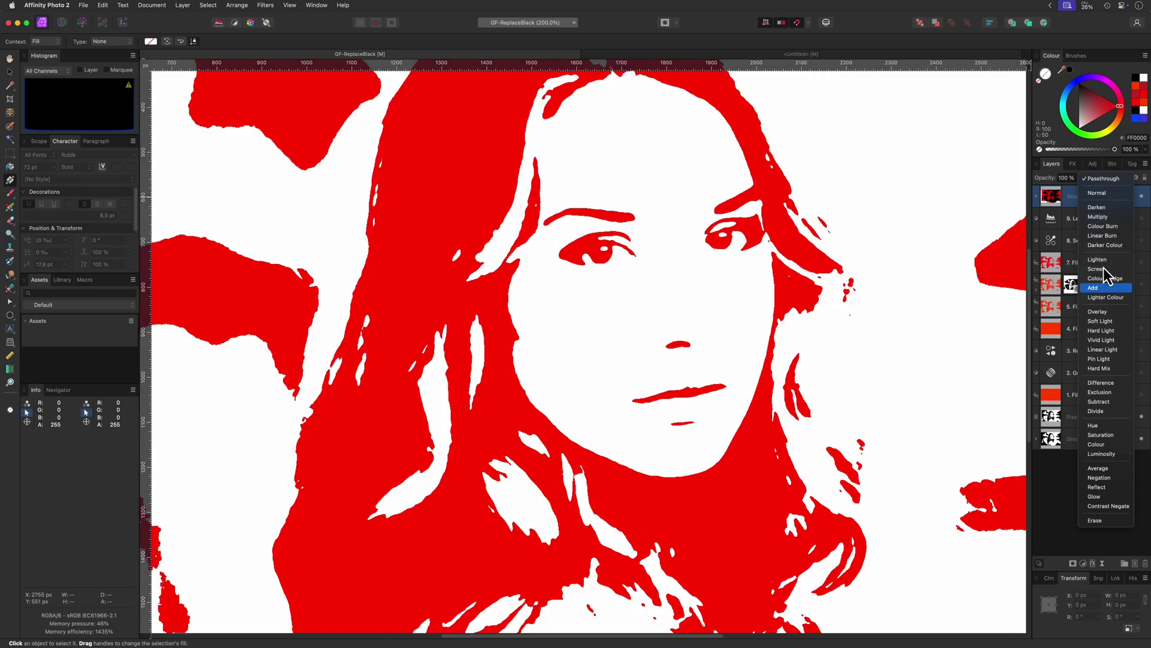
{"action": "left_click", "coordinate": [1102, 288]}
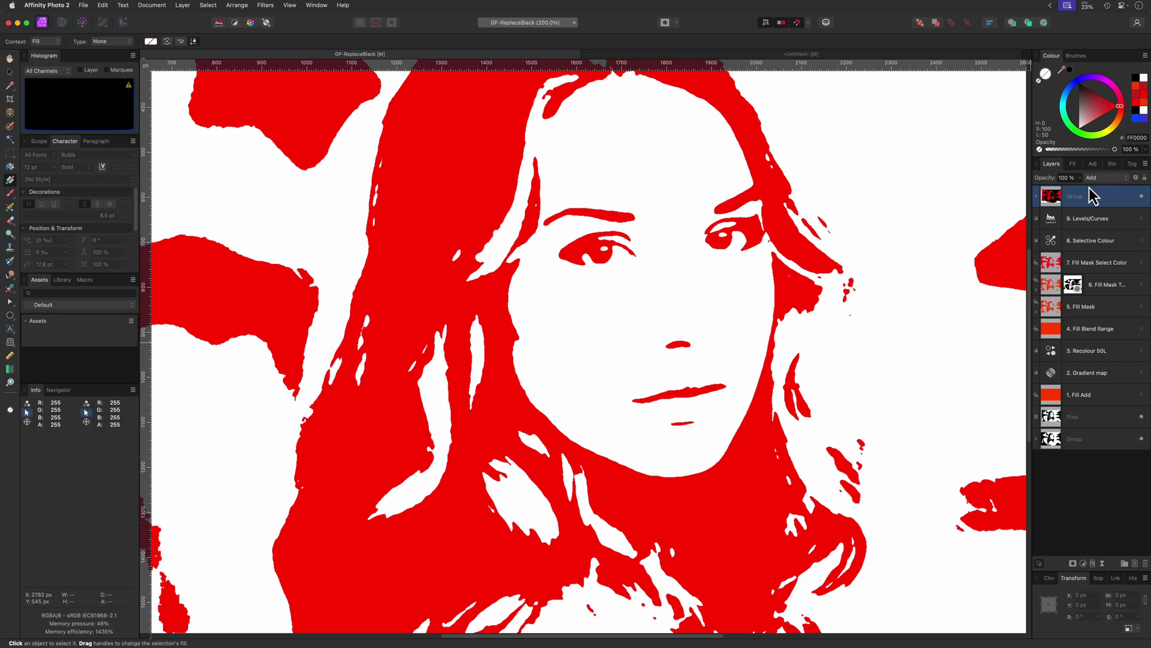
{"action": "double_click", "coordinate": [1083, 200]}
{"action": "type", "text": "10. Go wild"}
{"action": "key", "text": "Return"}
- In the Untitled portrait document, preview the 1. Add (BW) red tint, then hide it
{"action": "left_click", "coordinate": [821, 57]}
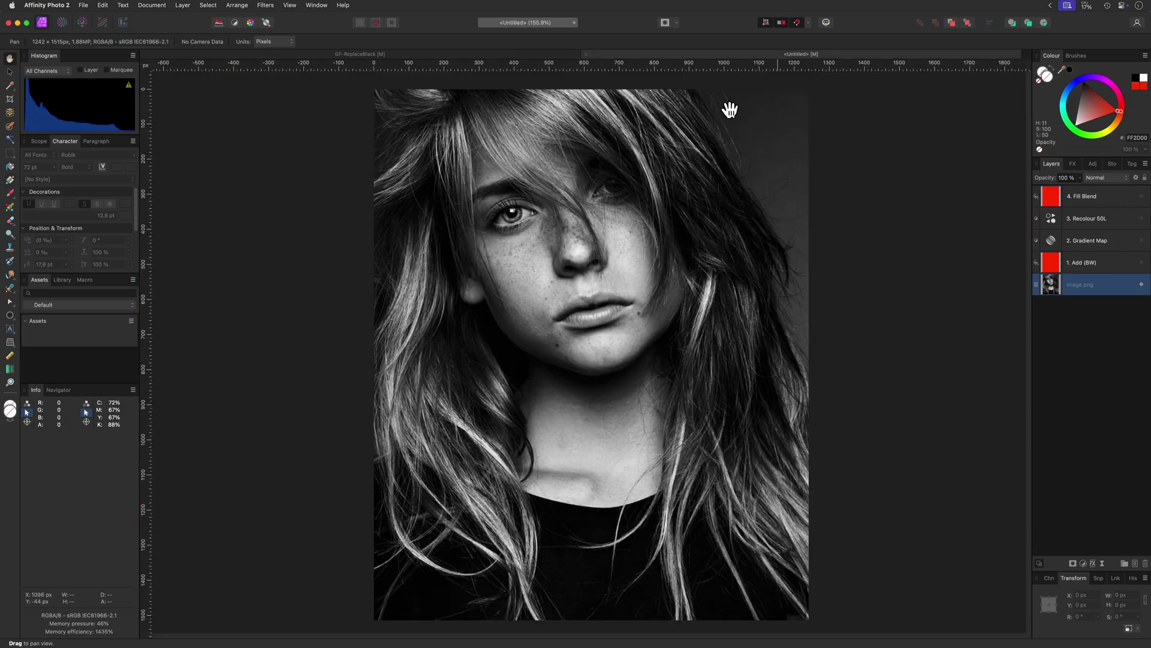
{"action": "left_click", "coordinate": [1080, 264]}
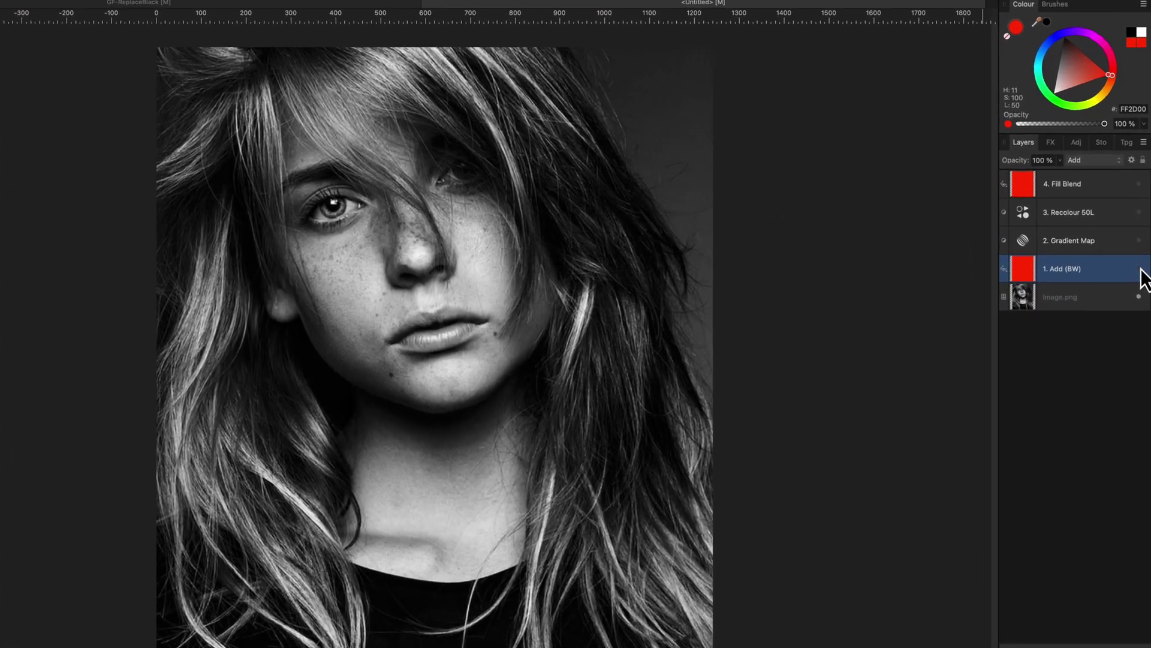
{"action": "left_click", "coordinate": [1142, 263]}
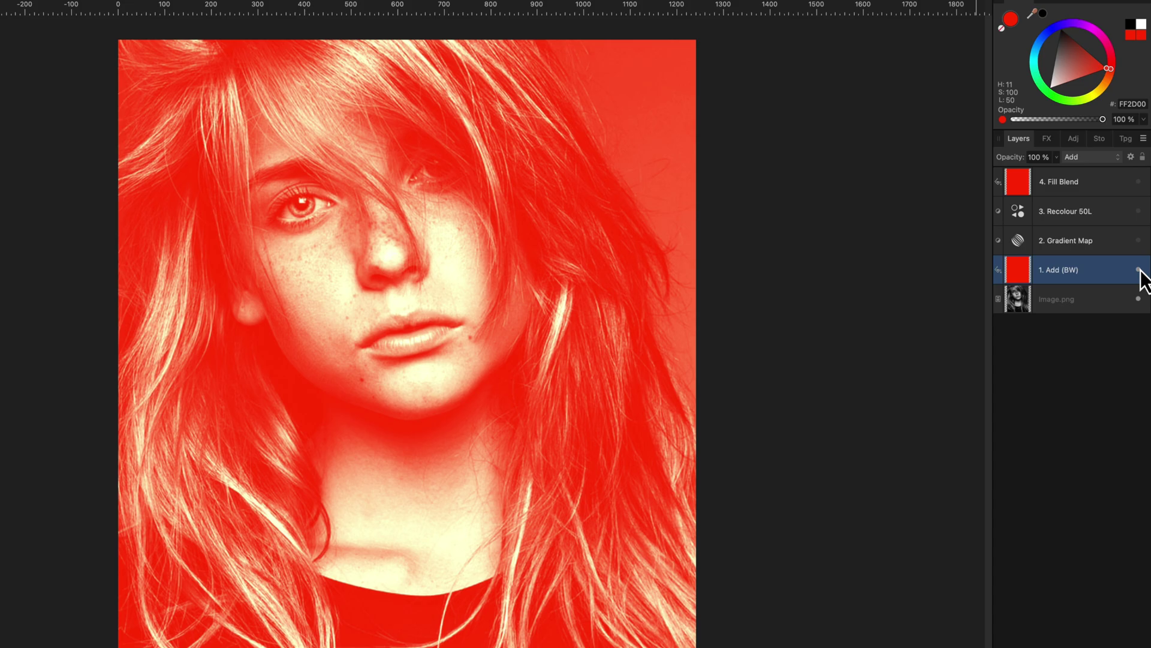
{"action": "left_click", "coordinate": [1139, 270]}
- Compare the Gradient Map, Recolour 50L and Fill Blend results, then hide them and select Image.png
{"action": "left_click", "coordinate": [1139, 241]}
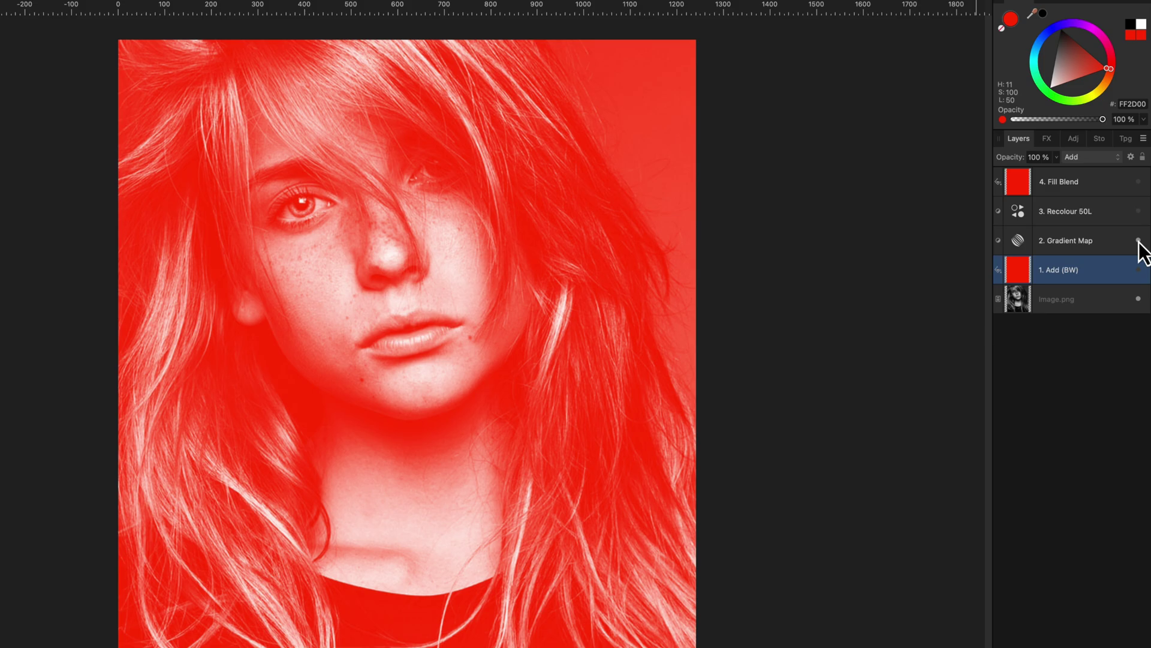
{"action": "left_click", "coordinate": [1139, 241]}
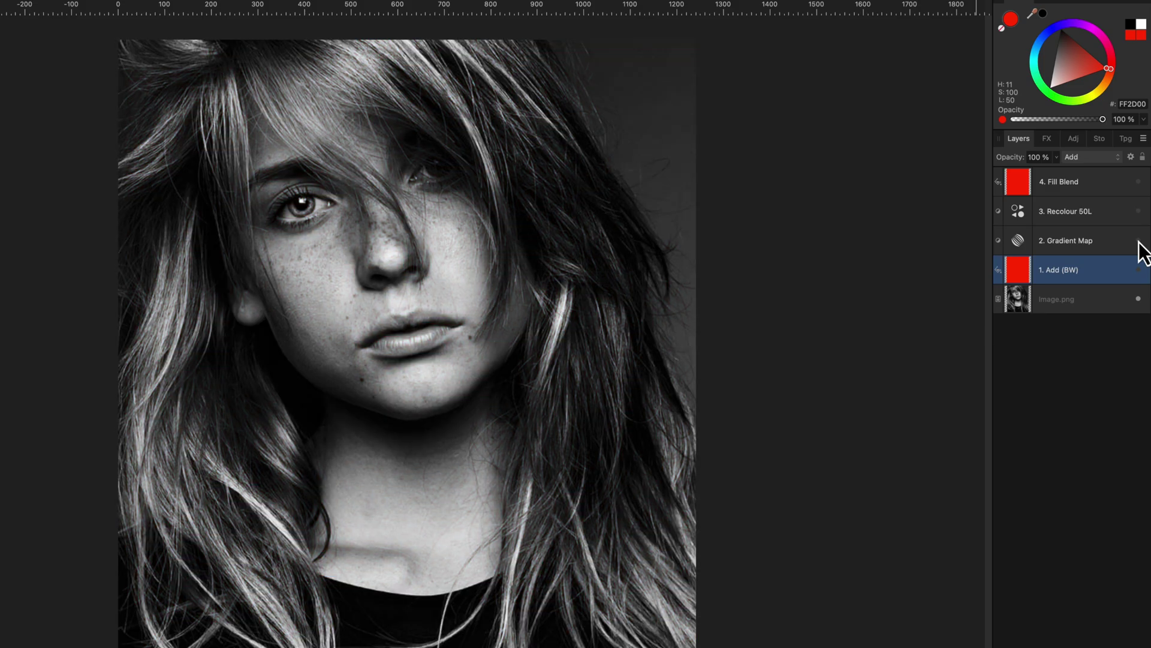
{"action": "left_click", "coordinate": [1139, 211]}
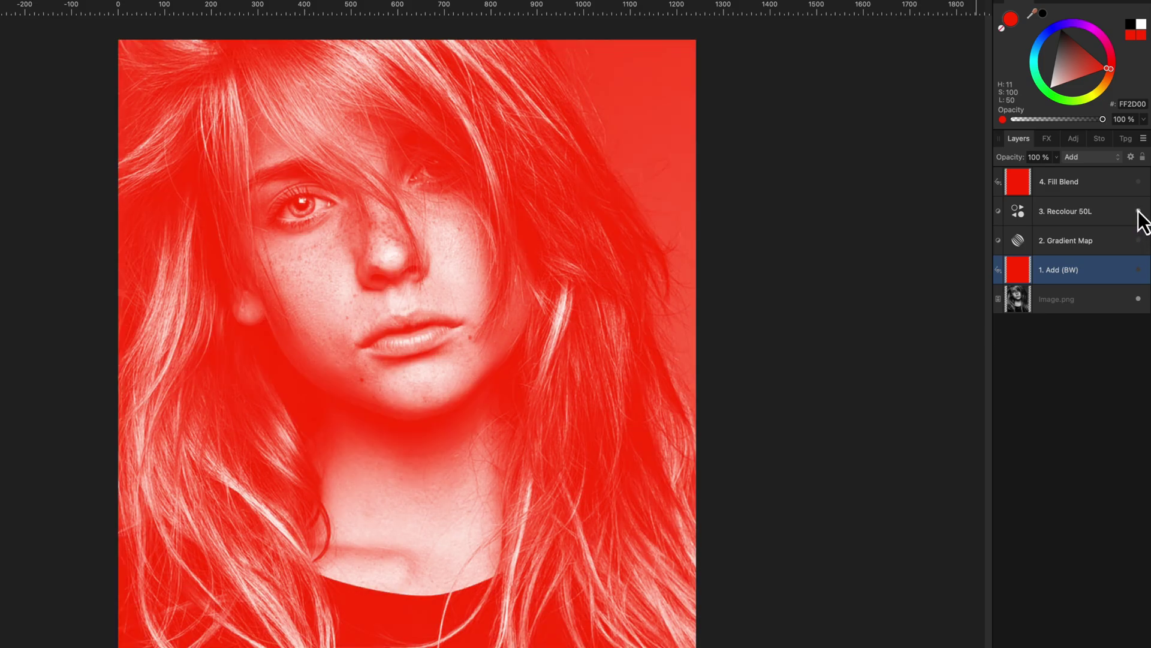
{"action": "left_click", "coordinate": [1139, 211]}
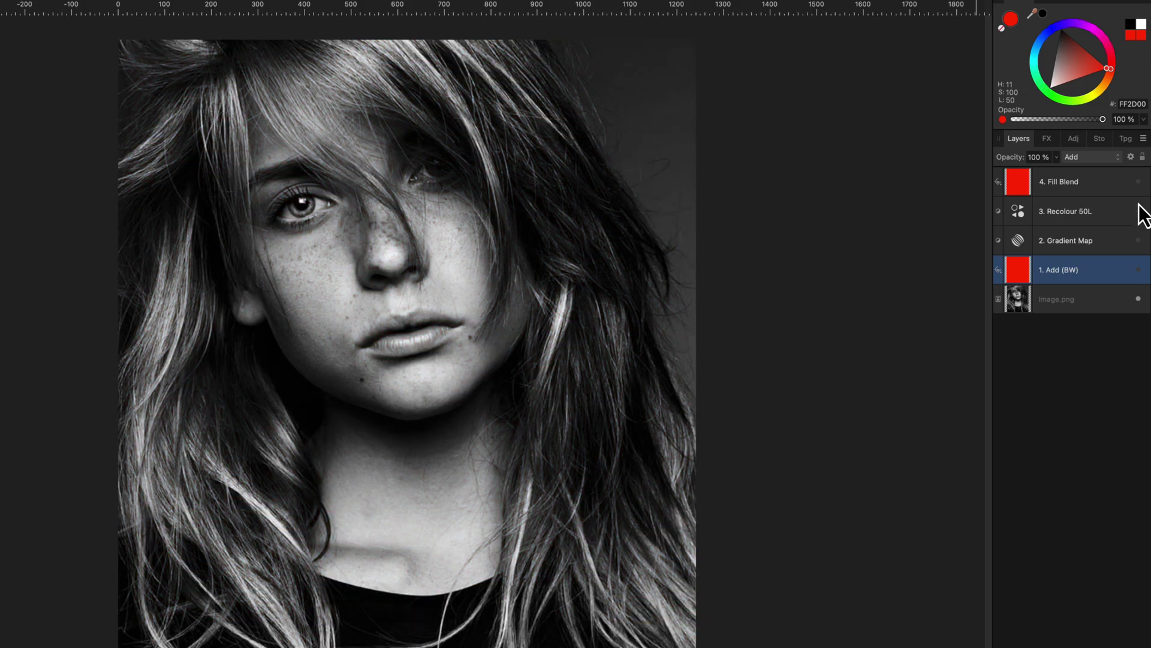
{"action": "left_click", "coordinate": [1139, 182]}
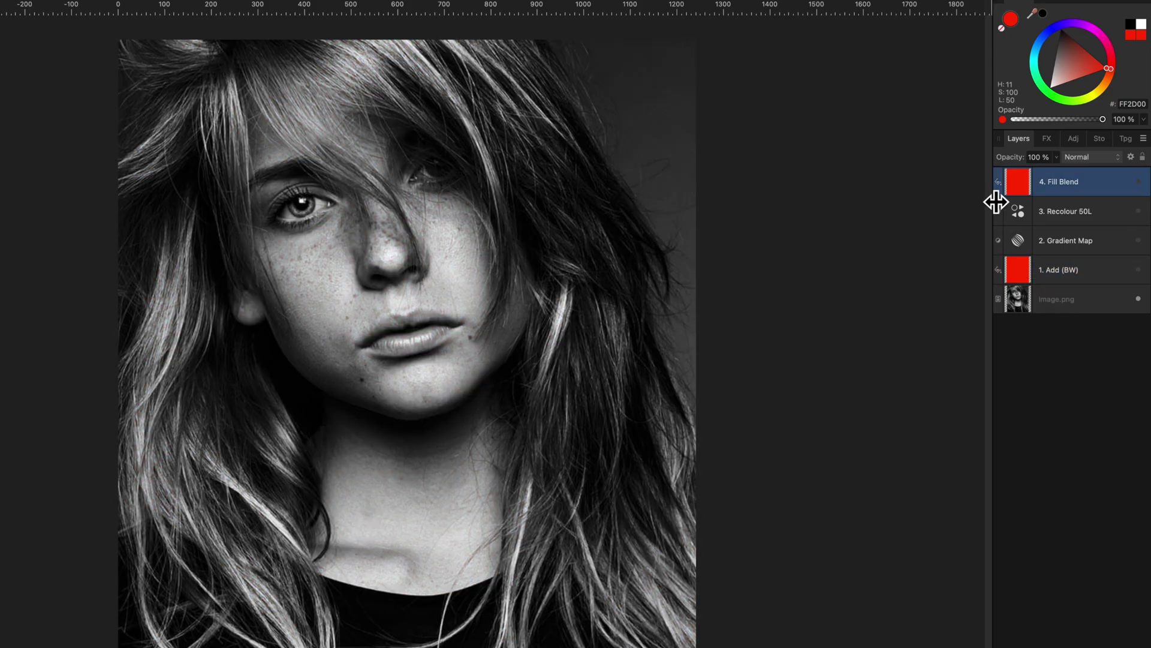
{"action": "left_click", "coordinate": [1050, 302]}
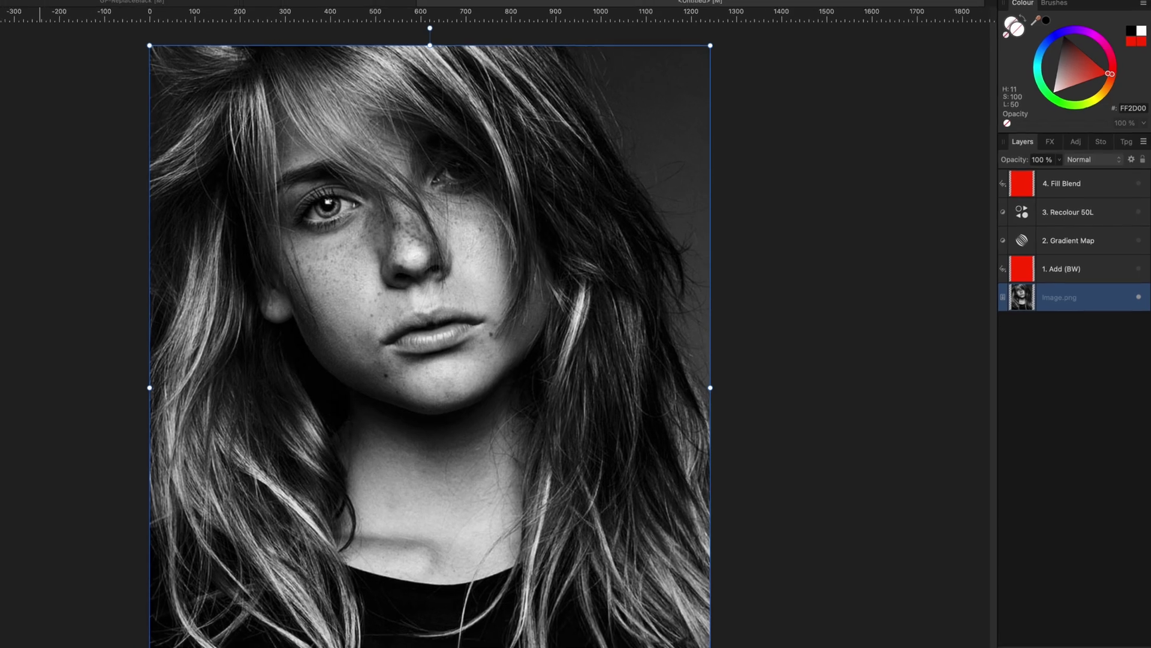
- Select the portrait's black tones with Select Sampled Colour at about 23% tolerance
{"action": "left_click", "coordinate": [208, 5]}
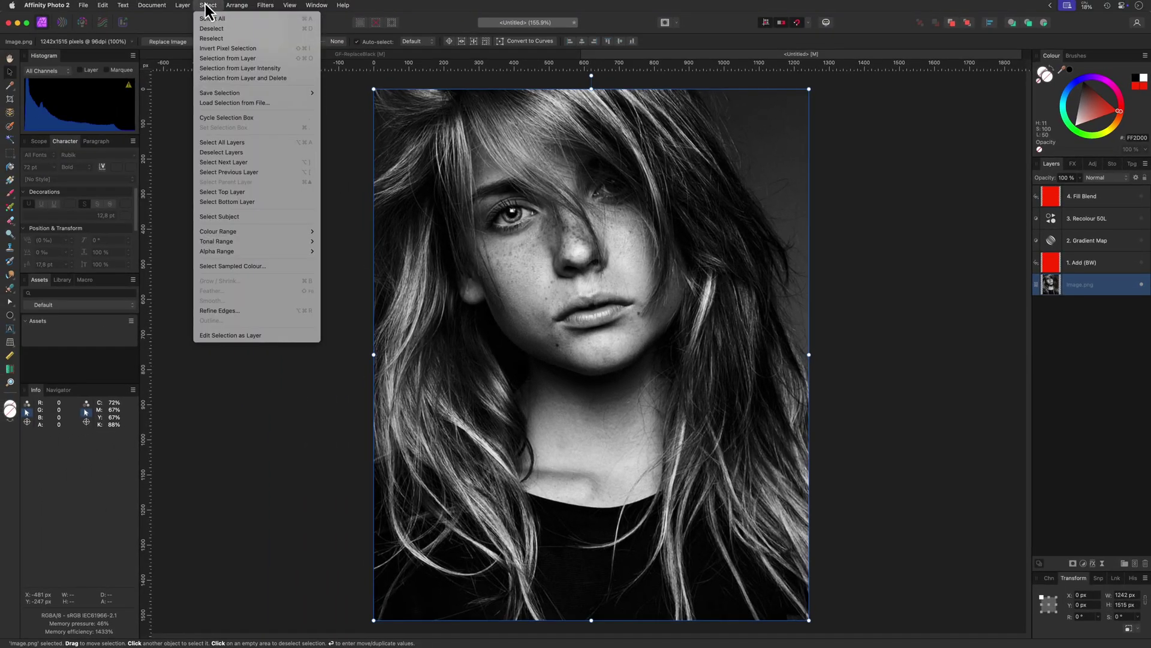
{"action": "left_click", "coordinate": [247, 265]}
{"action": "left_click", "coordinate": [628, 227]}
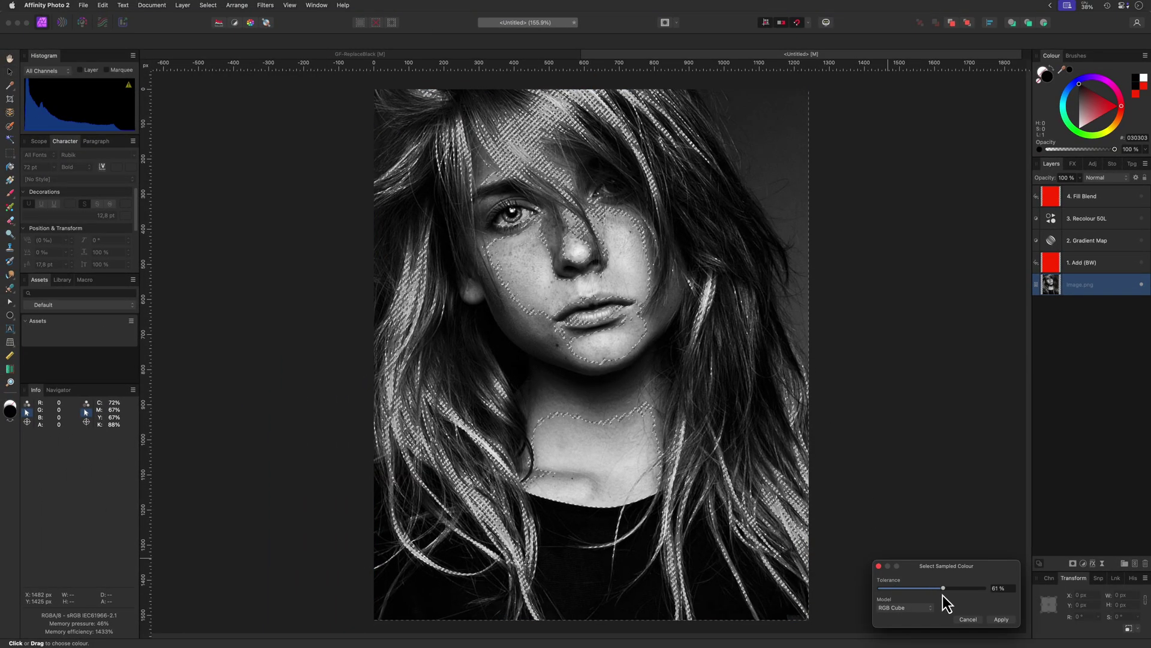
{"action": "left_click_drag", "start_coordinate": [946, 594], "coordinate": [904, 596]}
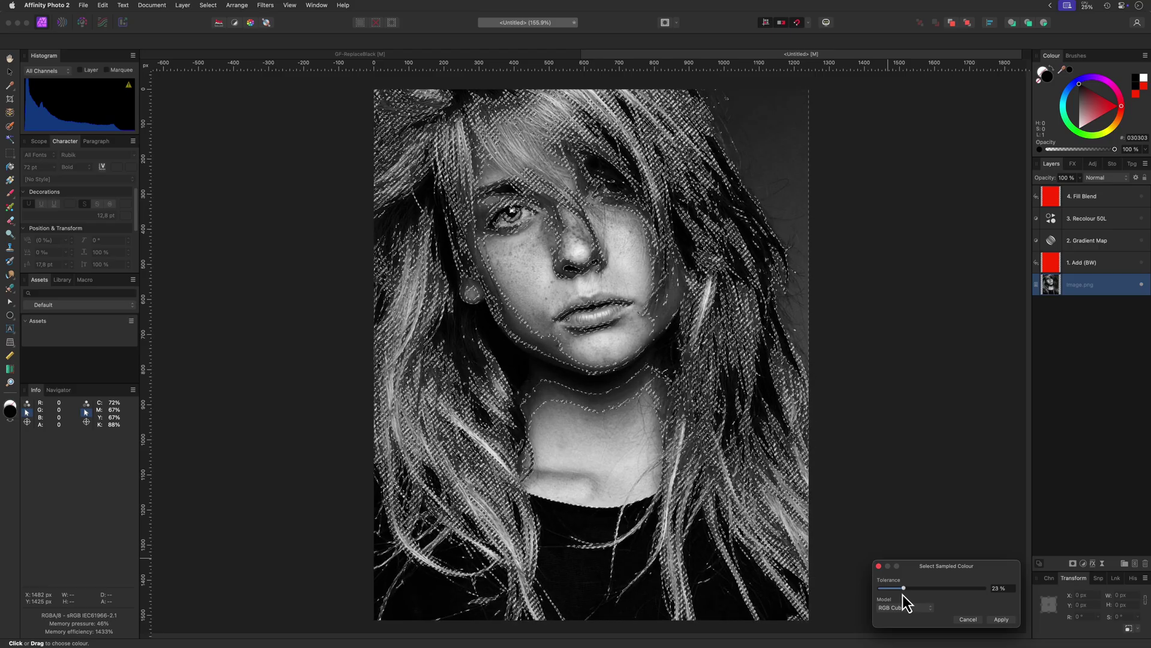
{"action": "left_click", "coordinate": [1000, 619]}
- Show the Fill Blend layer, mask it to the selection and deselect
{"action": "left_click", "coordinate": [1128, 198]}
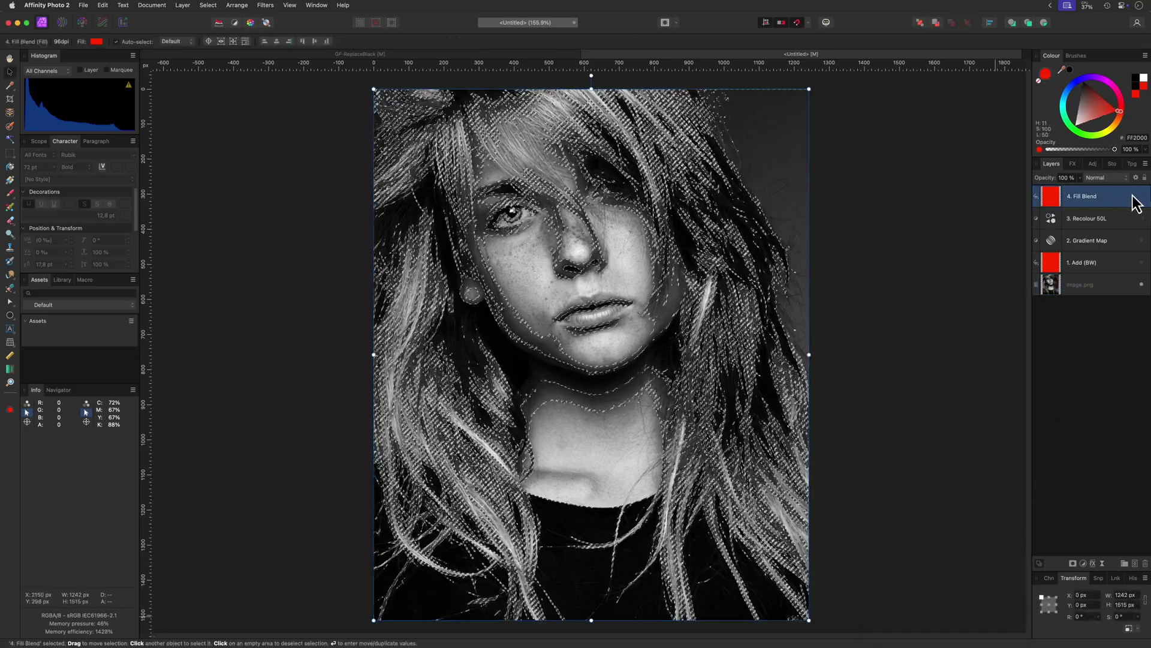
{"action": "left_click", "coordinate": [1142, 196]}
{"action": "left_click", "coordinate": [1073, 564]}
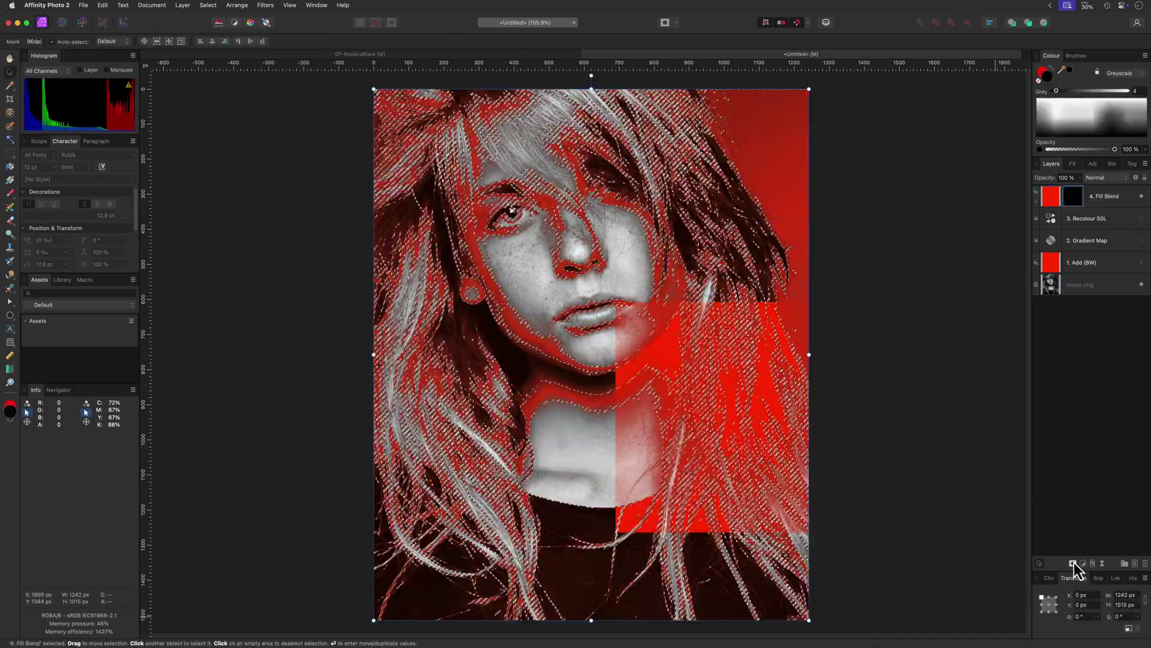
{"action": "key", "text": "ctrl+d"}
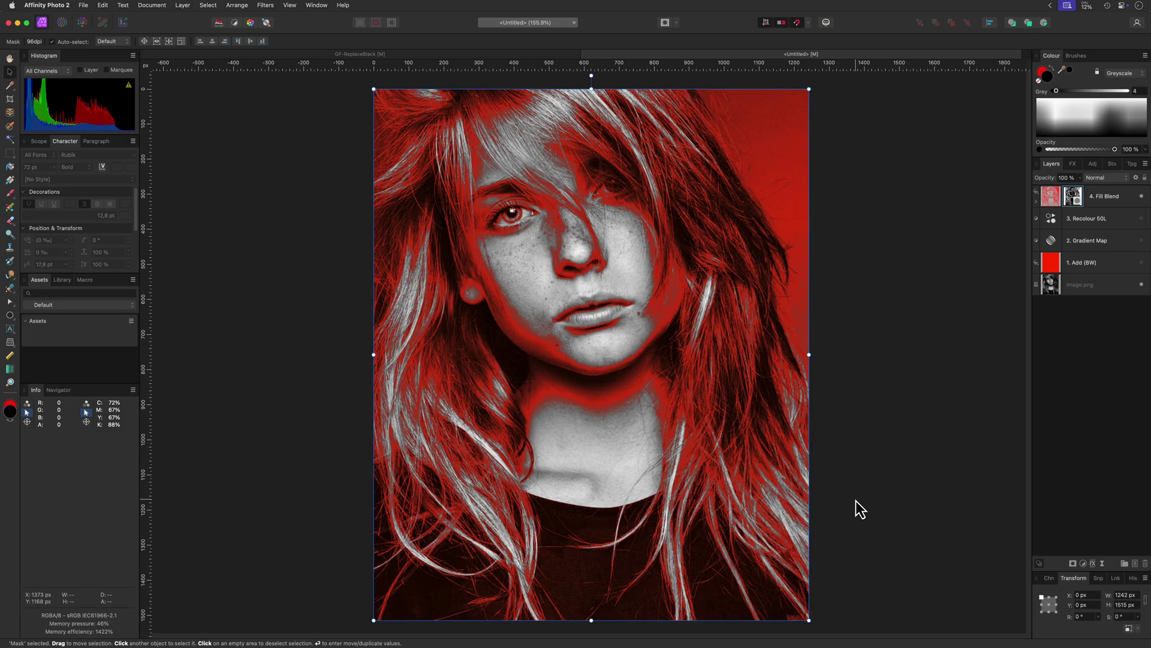
- Set Fill Blend's blend mode to Contrast Negate and change its fill from red to grey
{"action": "left_click", "coordinate": [1098, 197]}
{"action": "left_click", "coordinate": [1100, 178]}
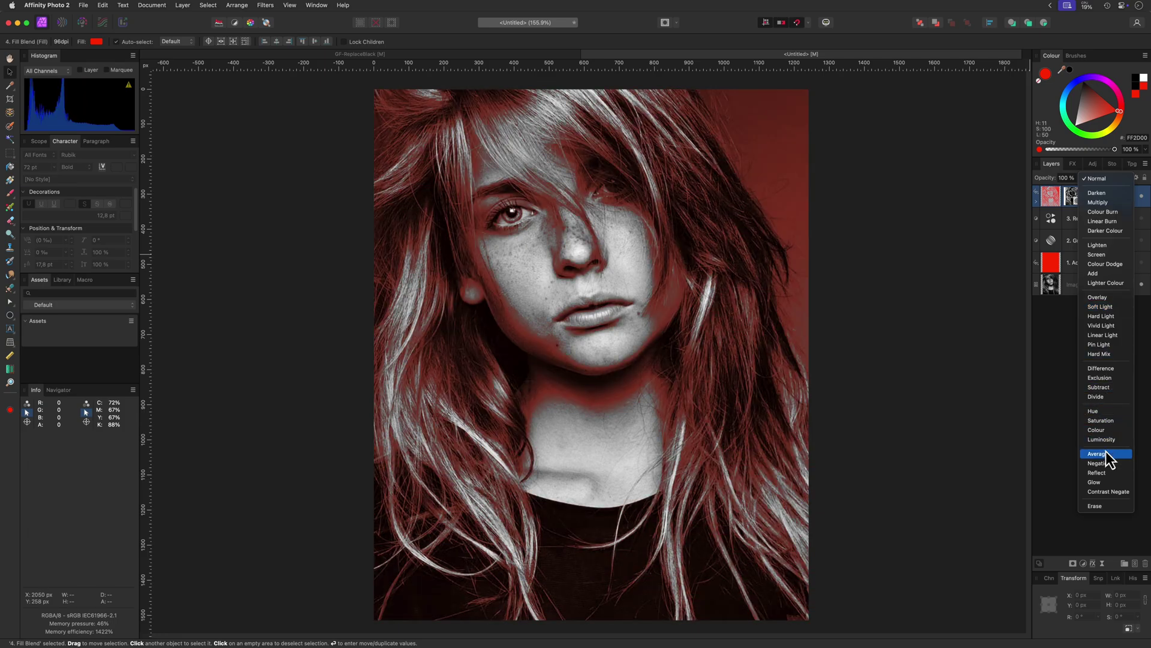
{"action": "left_click", "coordinate": [1109, 492]}
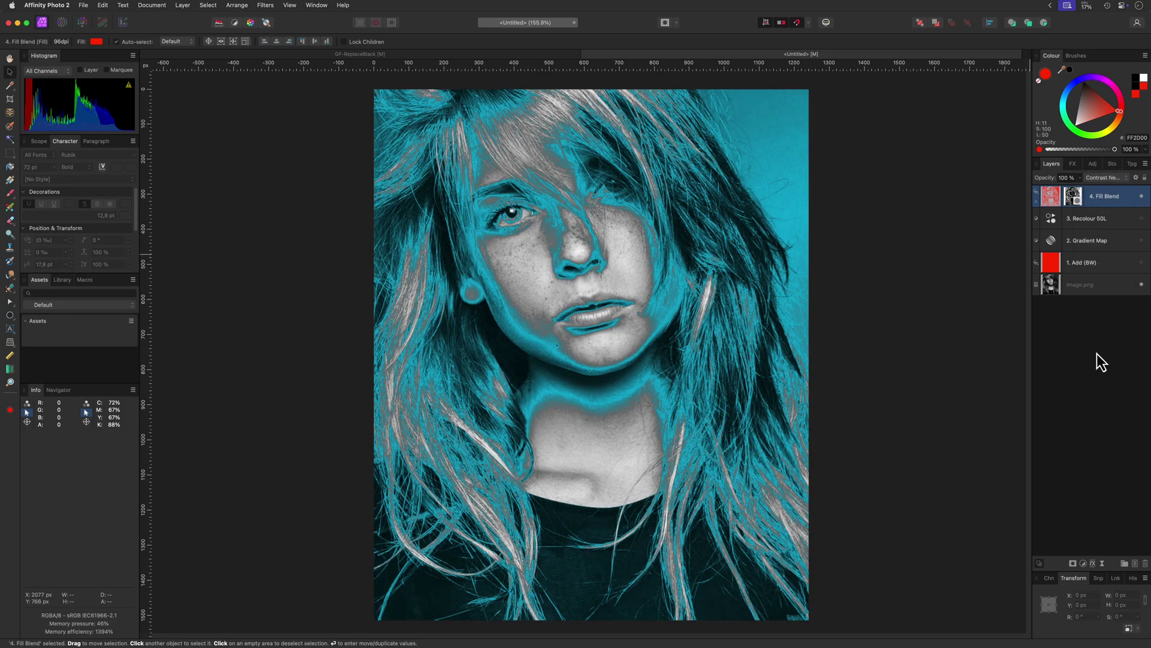
{"action": "left_click_drag", "start_coordinate": [1097, 110], "coordinate": [1062, 127]}
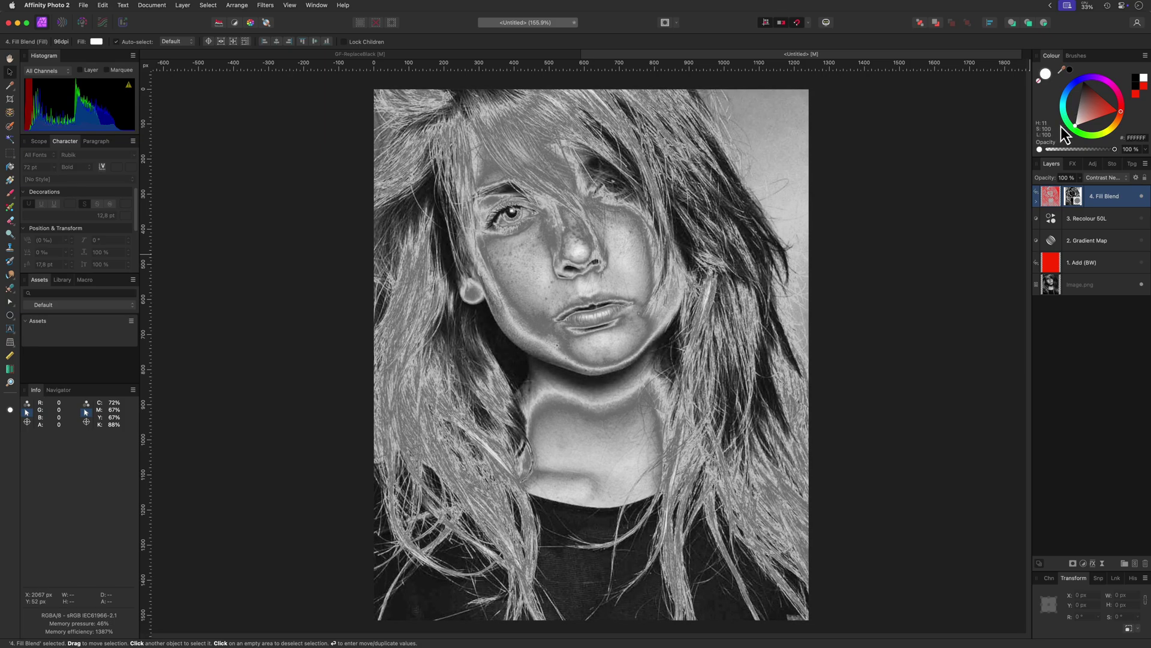
- Delete Fill Blend, then show the 1. Add (BW) layer in Soft Light mode
{"action": "key", "text": "Delete"}
{"action": "left_click", "coordinate": [1101, 243]}
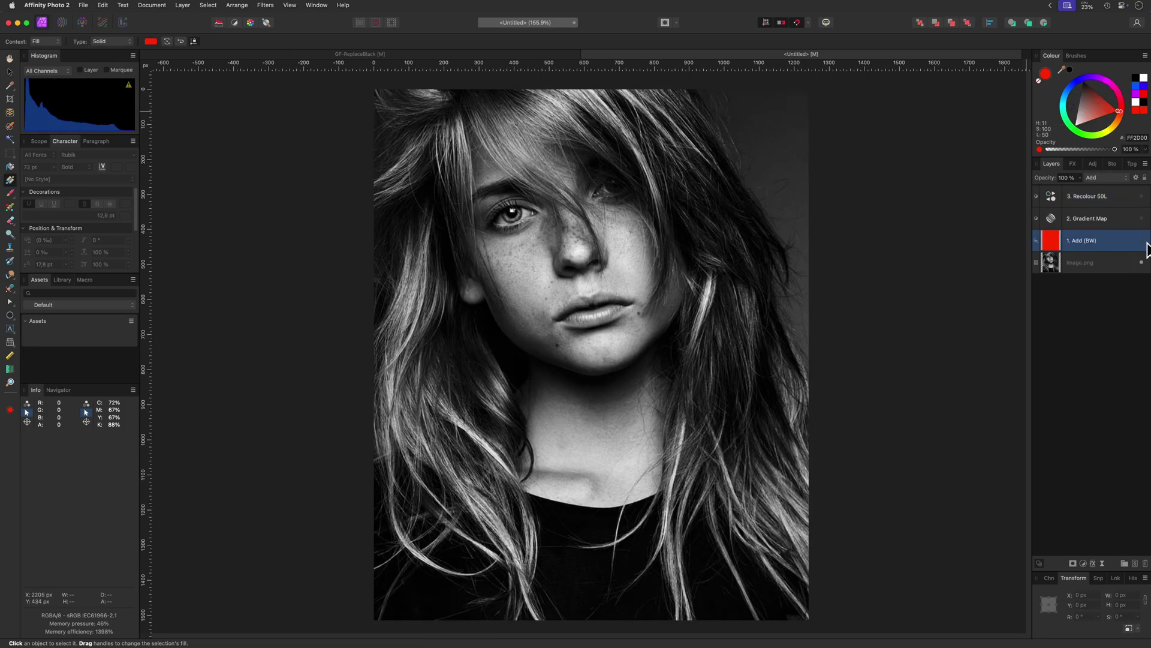
{"action": "left_click", "coordinate": [1142, 241]}
{"action": "left_click", "coordinate": [1108, 178]}
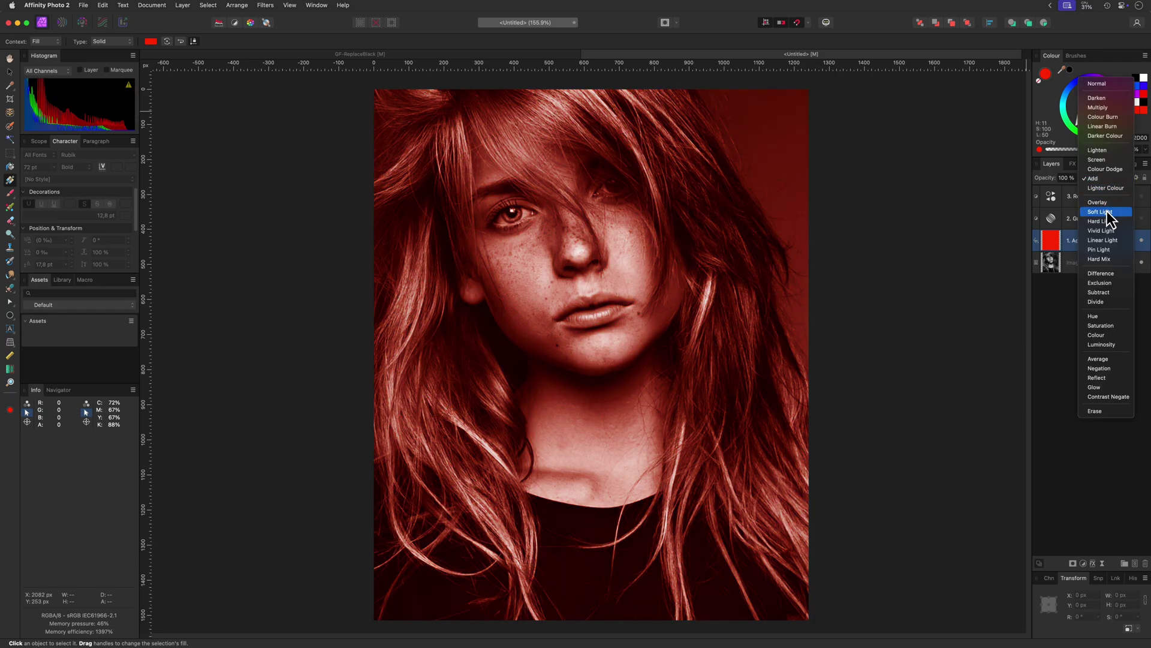
{"action": "left_click", "coordinate": [1108, 213]}
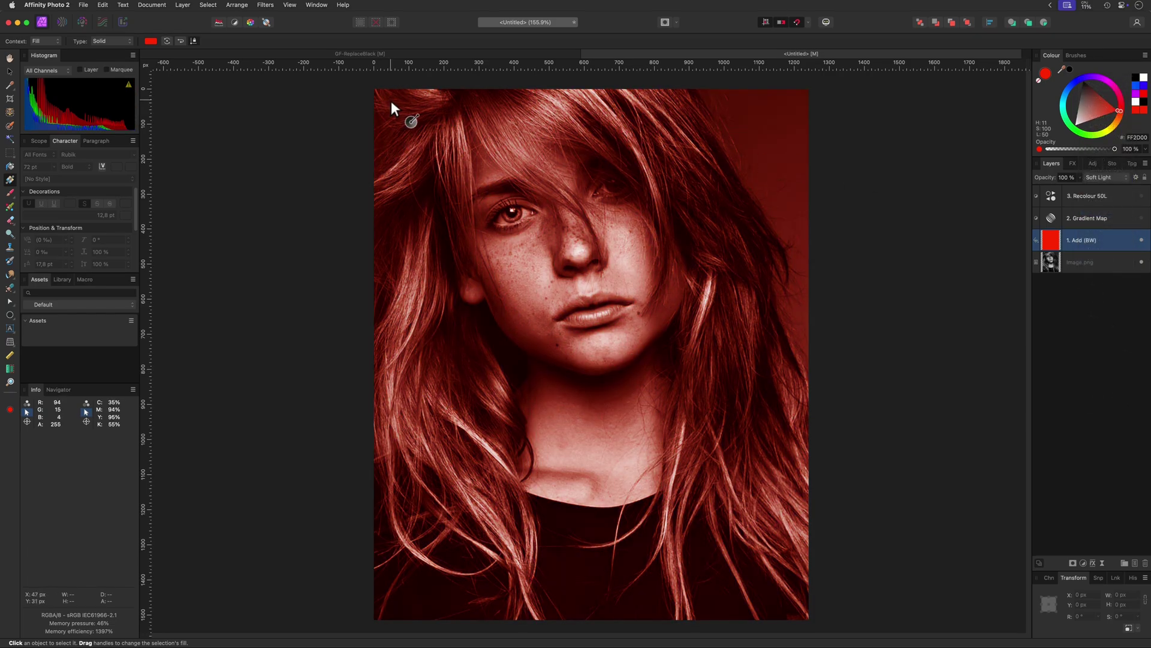
- Turn Add (BW) into a mid-grey linear gradient from the hair, with a light-grey stop at the eye
{"action": "left_click_drag", "start_coordinate": [391, 100], "coordinate": [773, 605]}
{"action": "left_click_drag", "start_coordinate": [391, 101], "coordinate": [450, 114]}
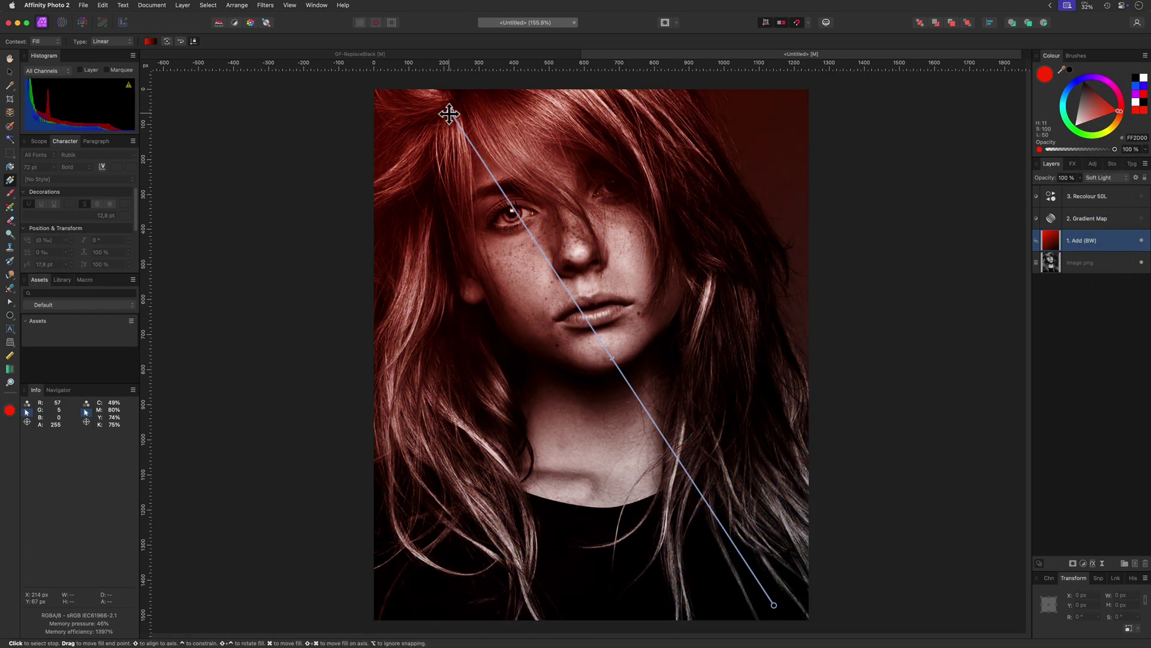
{"action": "left_click_drag", "start_coordinate": [1104, 114], "coordinate": [1078, 83]}
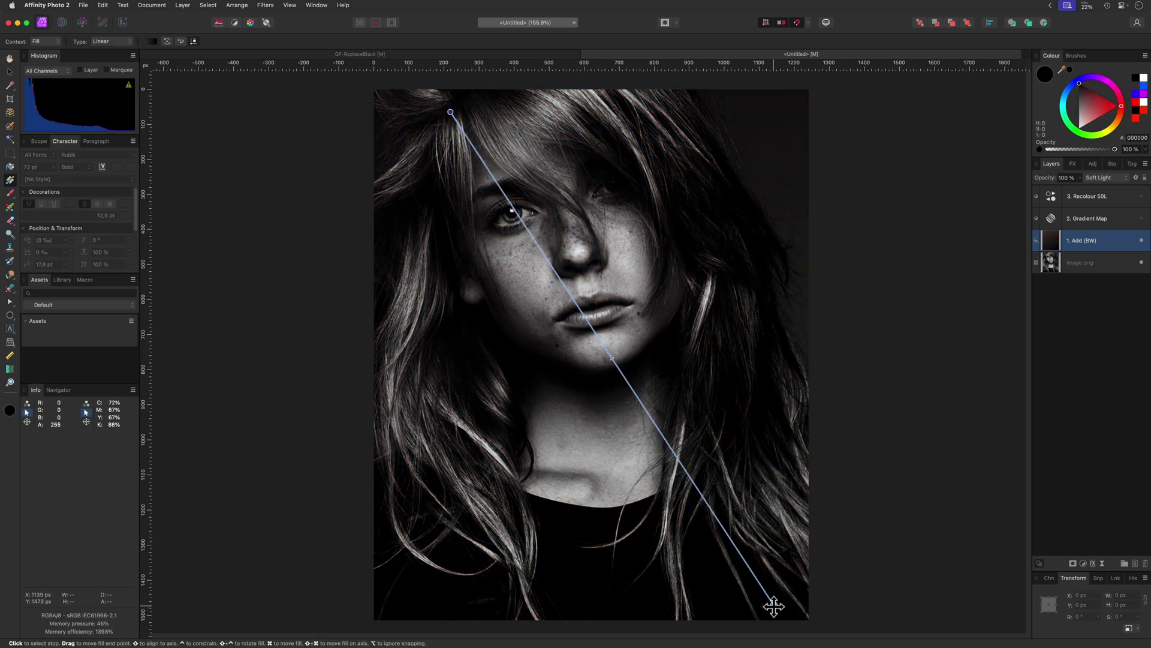
{"action": "left_click_drag", "start_coordinate": [1079, 84], "coordinate": [1082, 92]}
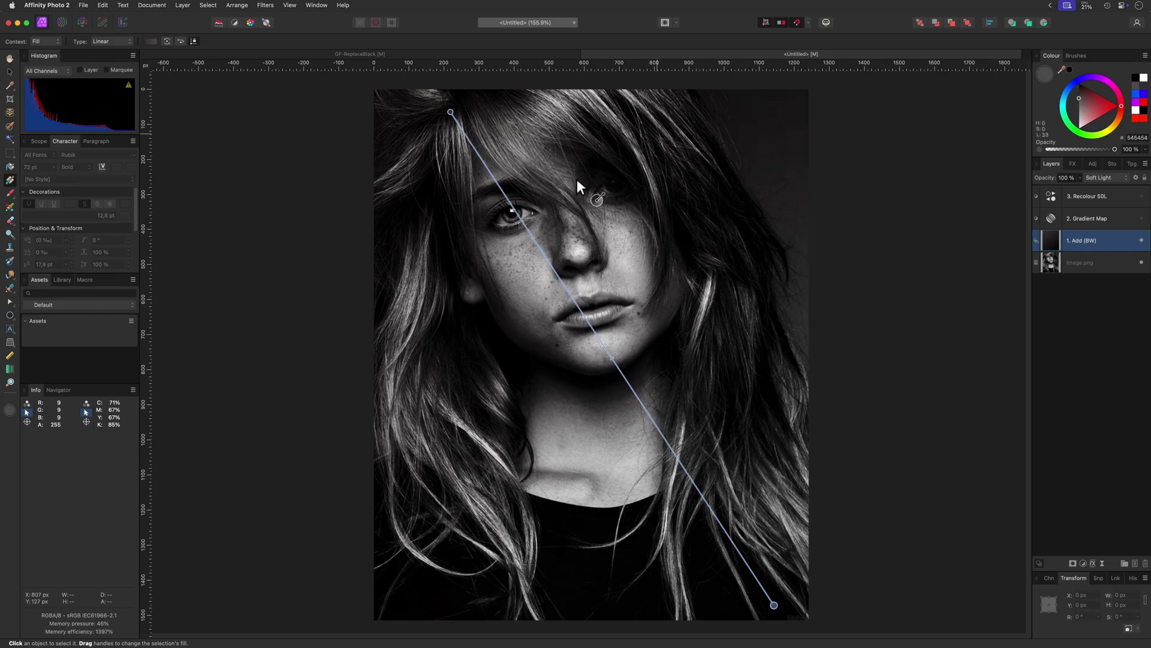
{"action": "left_click", "coordinate": [515, 211]}
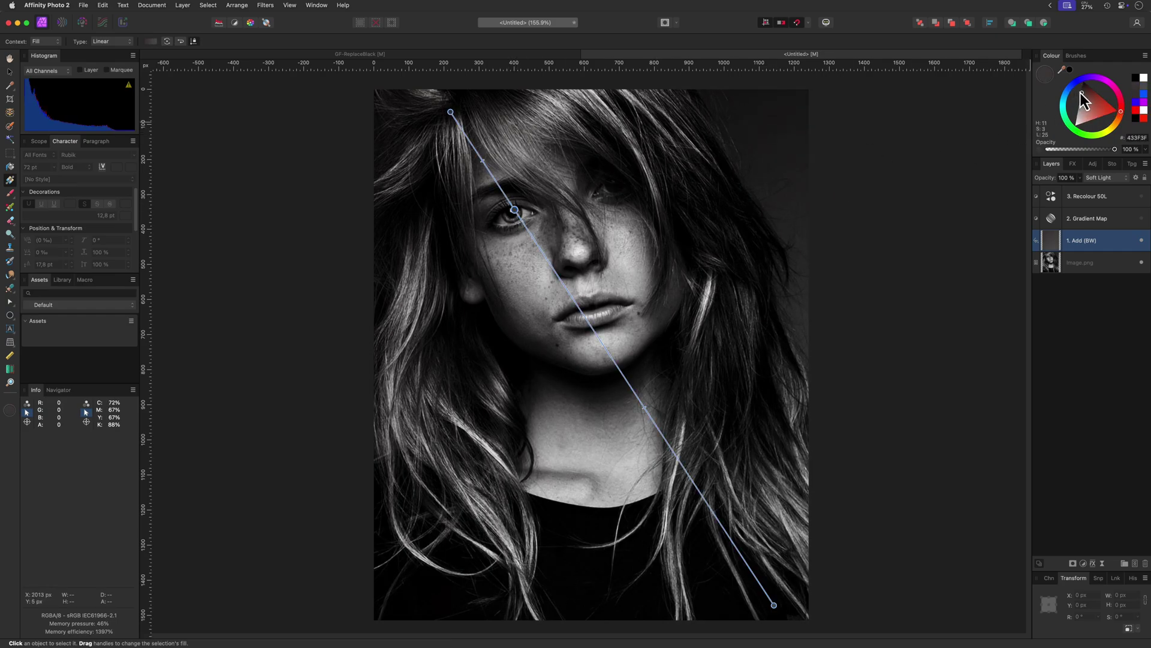
{"action": "left_click_drag", "start_coordinate": [1083, 94], "coordinate": [1078, 111]}
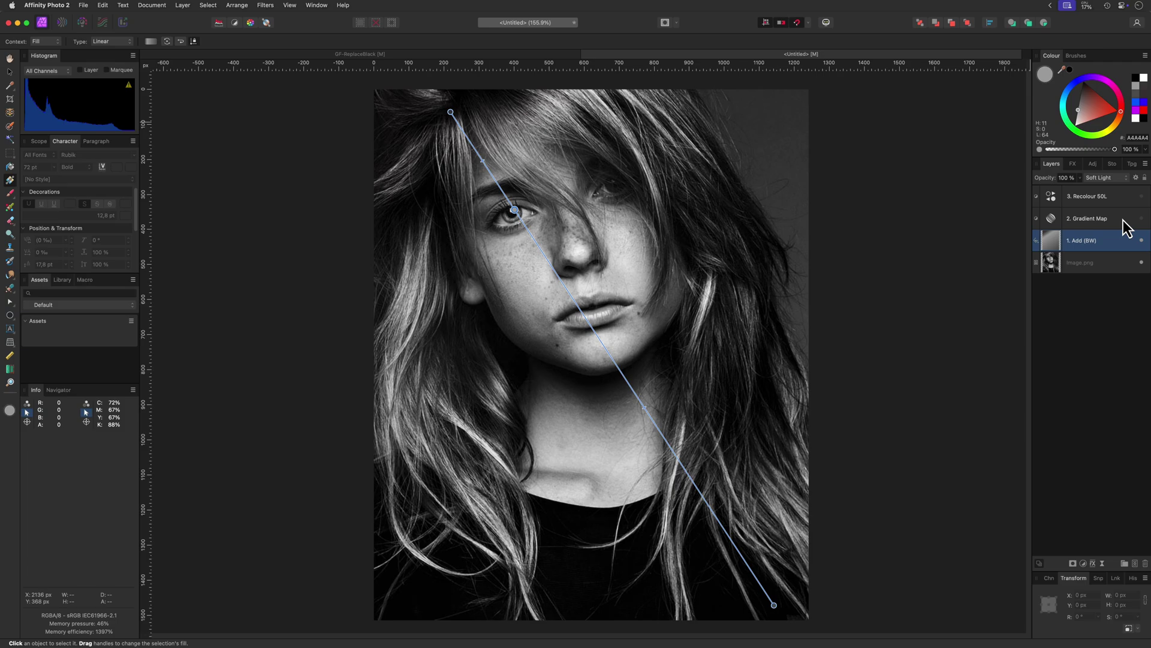
{"action": "key", "text": "v"}
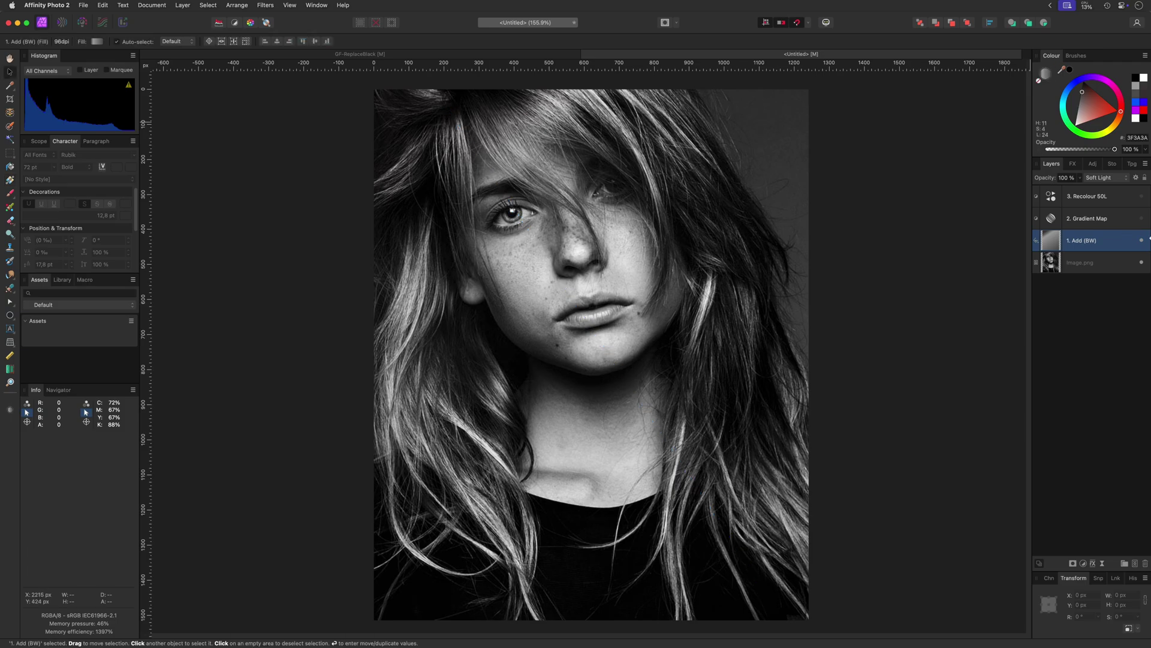
{"action": "left_click", "coordinate": [1141, 241]}
{"action": "left_click", "coordinate": [1142, 240]}
{"action": "left_click", "coordinate": [1142, 240]}
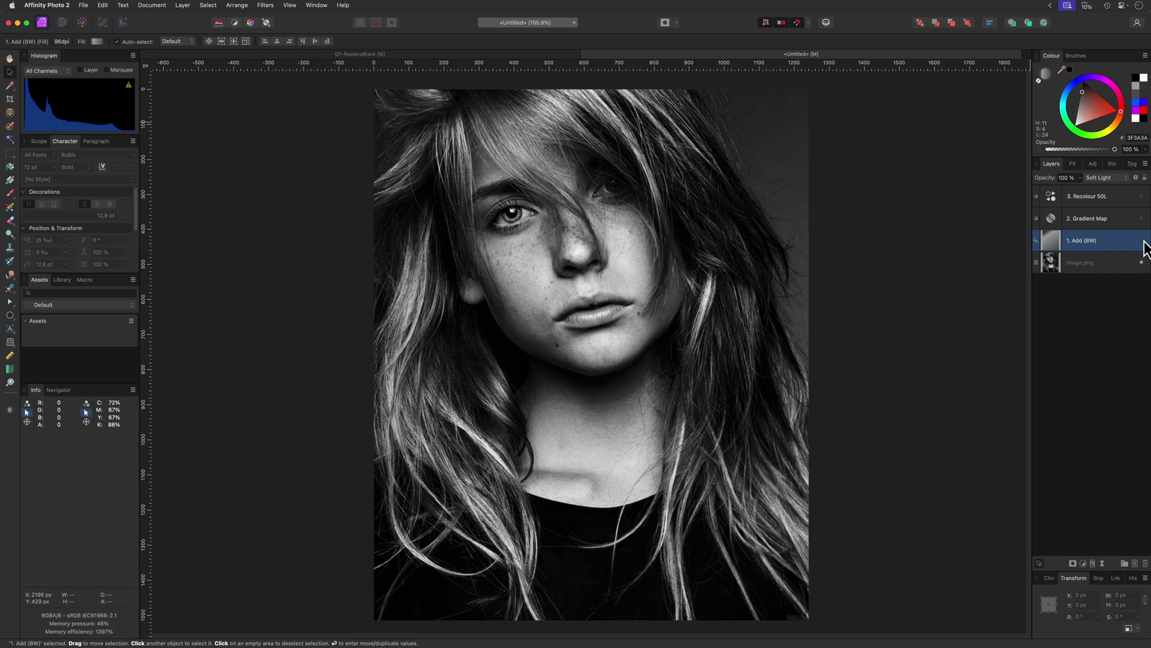
{"action": "left_click", "coordinate": [1142, 241]}
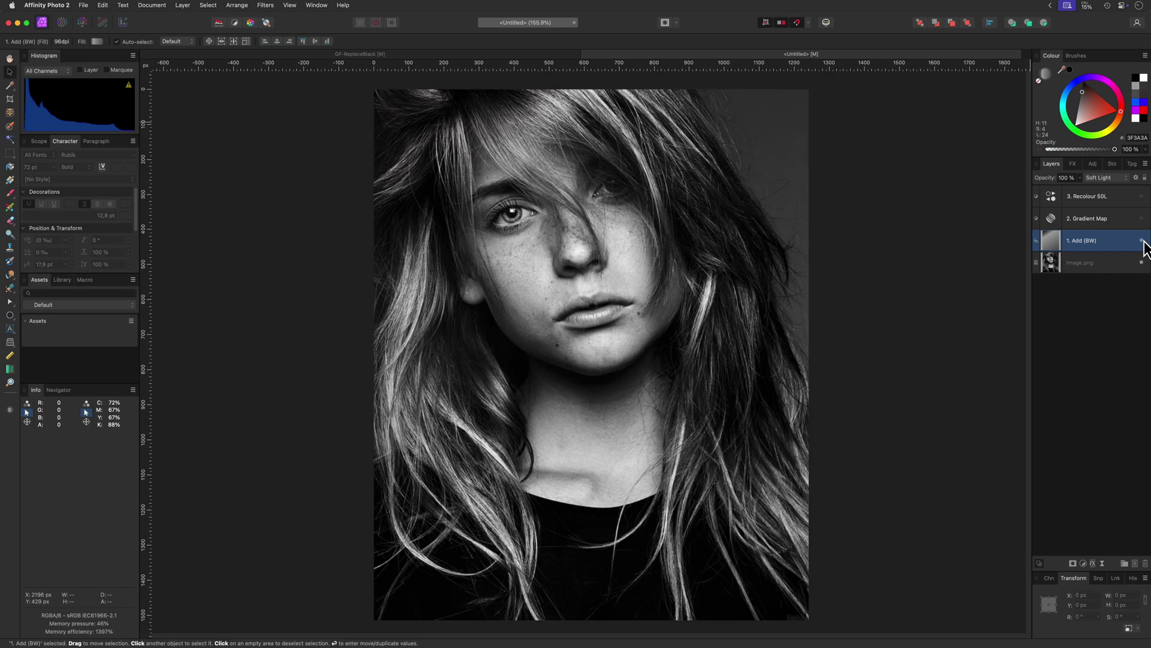
{"action": "left_click", "coordinate": [1142, 241]}
{"action": "left_click", "coordinate": [1141, 240]}
{"action": "left_click", "coordinate": [1142, 241]}
{"action": "left_click", "coordinate": [1142, 241]}
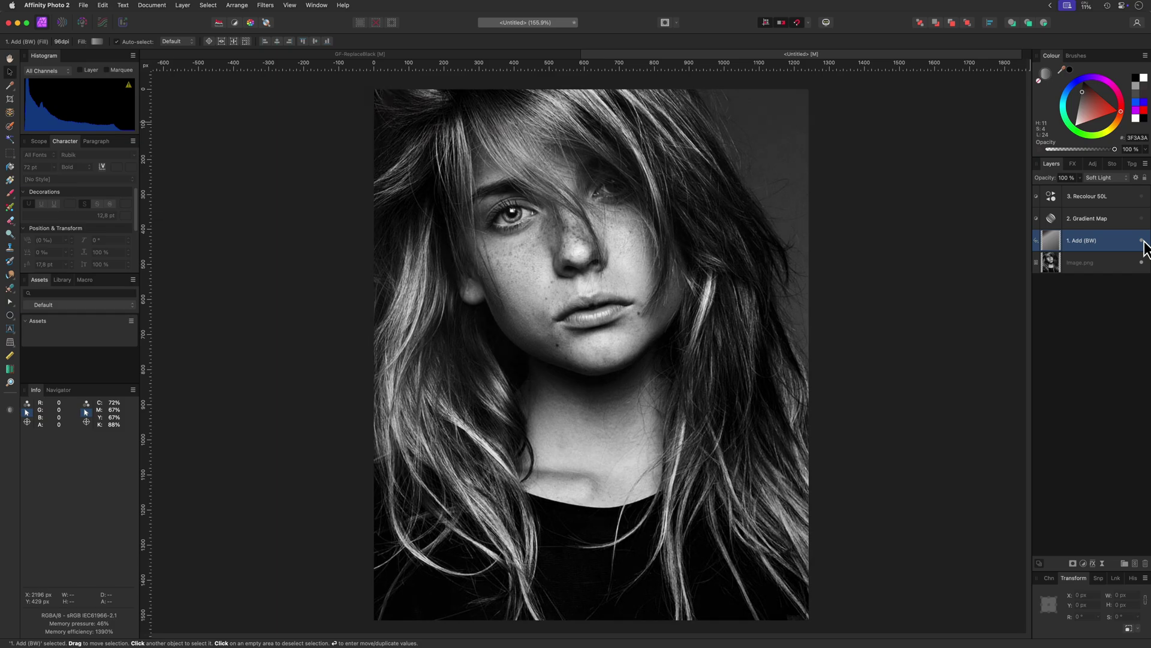